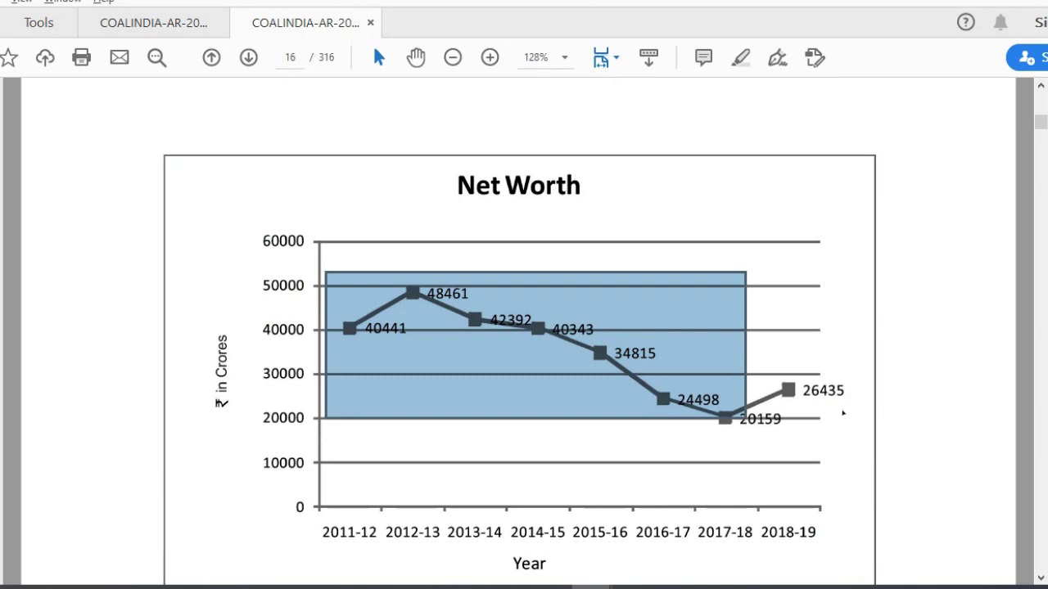
- Examine the Net Worth chart on page 16, marking the 2016-17 to 2018-19 points and comparing them with the earlier years
{"action": "left_click", "coordinate": [932, 319]}
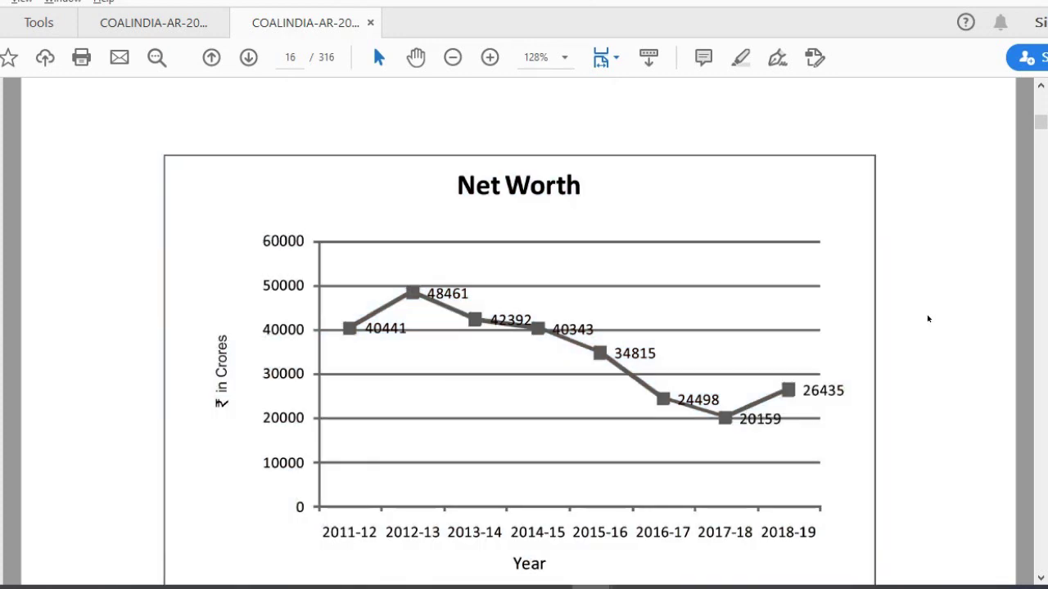
{"action": "left_click_drag", "start_coordinate": [773, 408], "coordinate": [884, 382]}
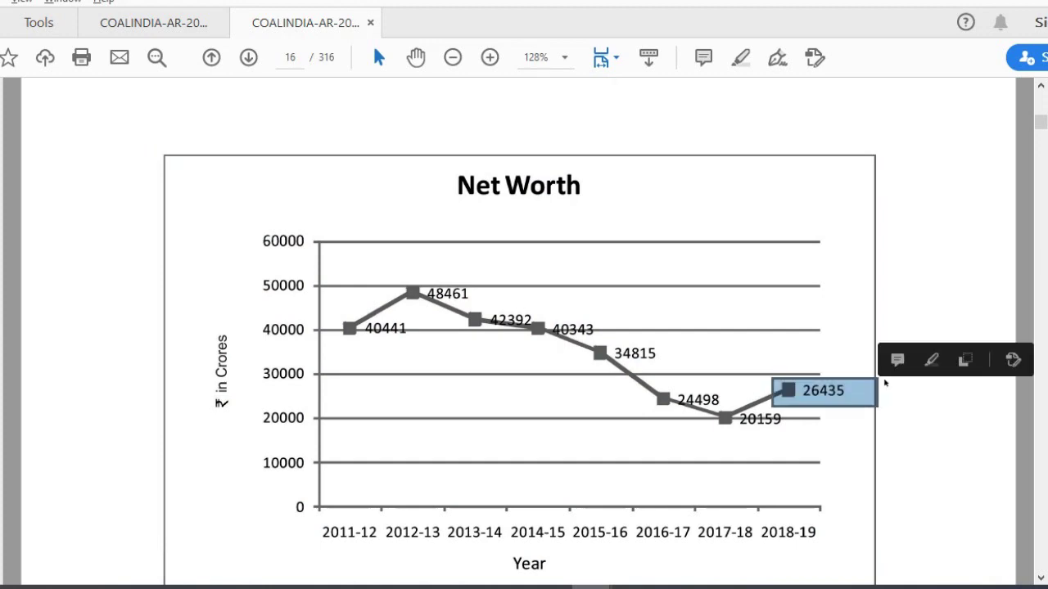
{"action": "left_click", "coordinate": [927, 284]}
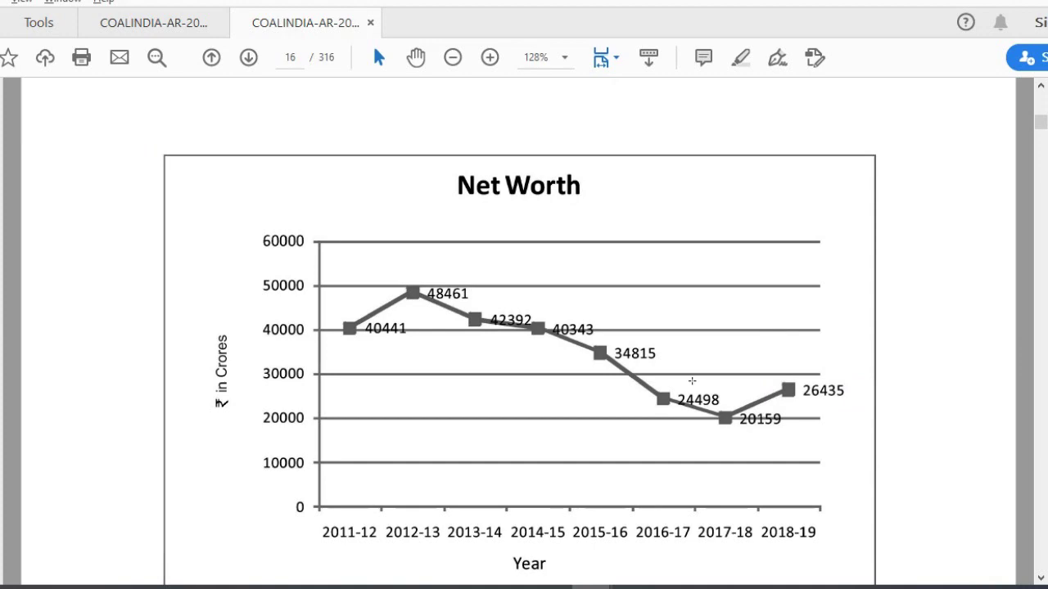
{"action": "left_click_drag", "start_coordinate": [640, 381], "coordinate": [897, 427]}
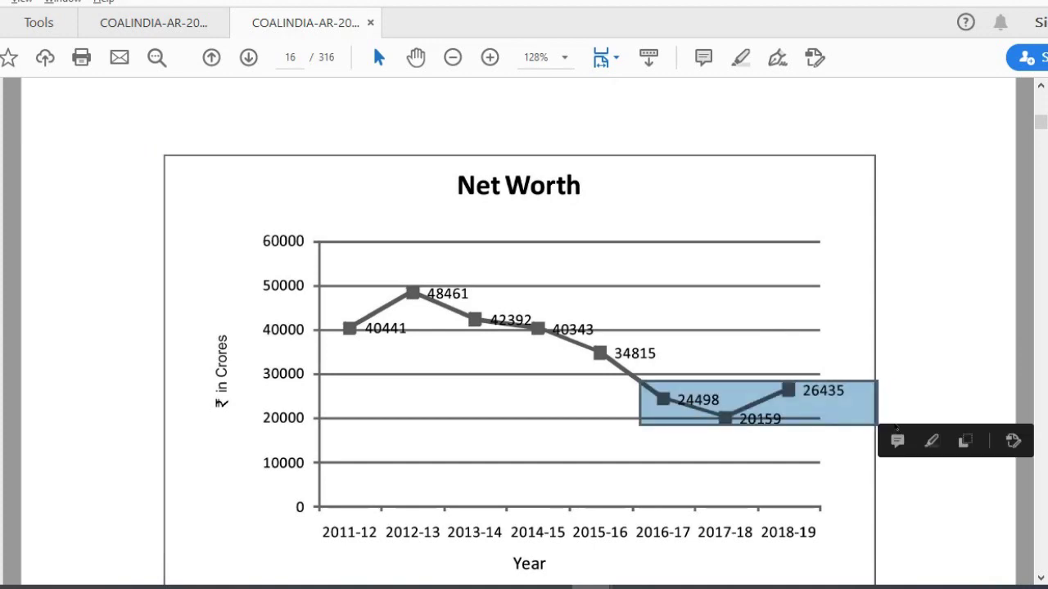
{"action": "left_click", "coordinate": [925, 373]}
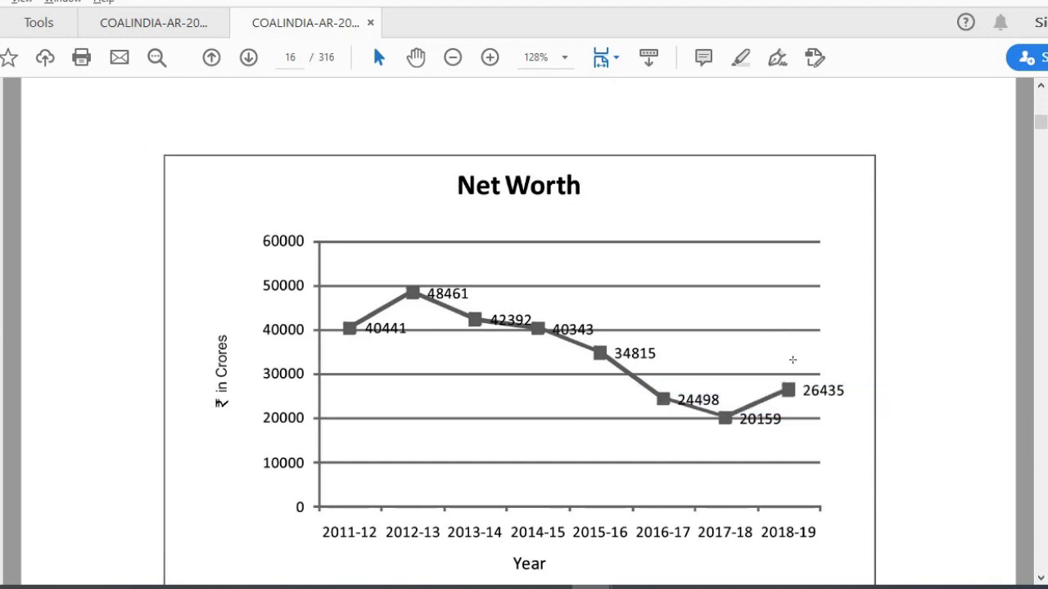
{"action": "left_click_drag", "start_coordinate": [773, 362], "coordinate": [871, 431]}
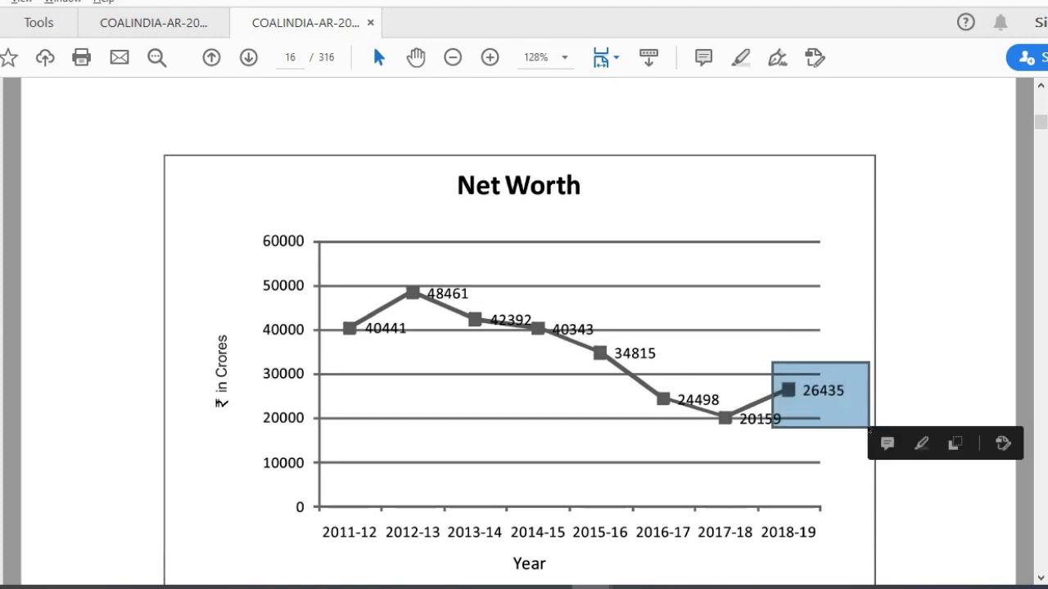
{"action": "left_click", "coordinate": [945, 337]}
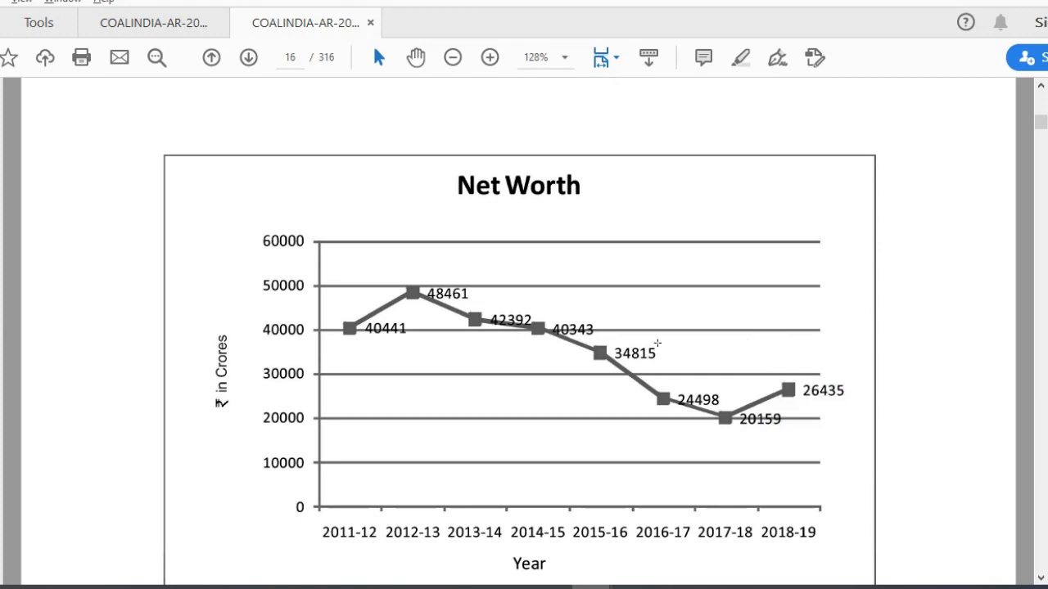
{"action": "left_click_drag", "start_coordinate": [333, 270], "coordinate": [560, 334]}
{"action": "left_click_drag", "start_coordinate": [839, 416], "coordinate": [904, 438]}
{"action": "left_click", "coordinate": [978, 294]}
{"action": "left_click_drag", "start_coordinate": [640, 371], "coordinate": [875, 445]}
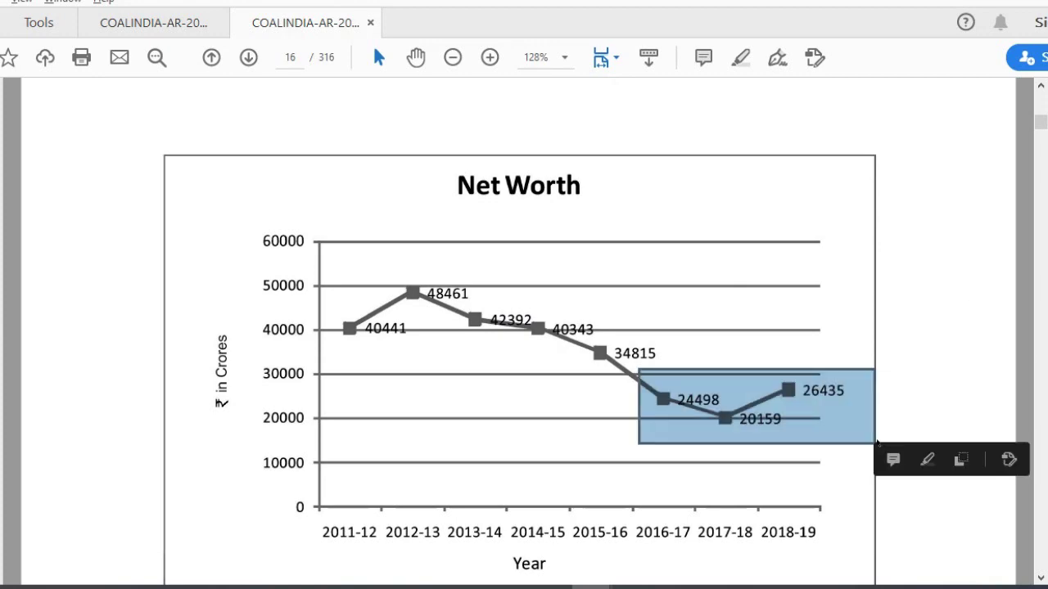
{"action": "left_click", "coordinate": [969, 340]}
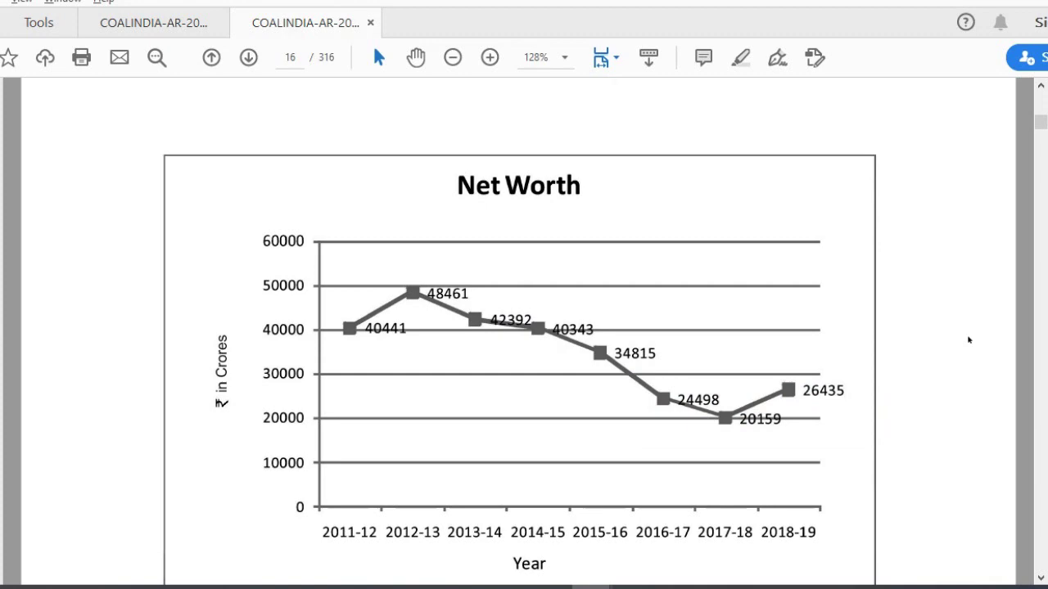
- Examine the Dividend chart on page 17, marking the 2016-17 to 2018-19 stretch and the 2018-19 point
{"action": "scroll", "coordinate": [887, 286], "scroll_direction": "down", "scroll_amount": 5}
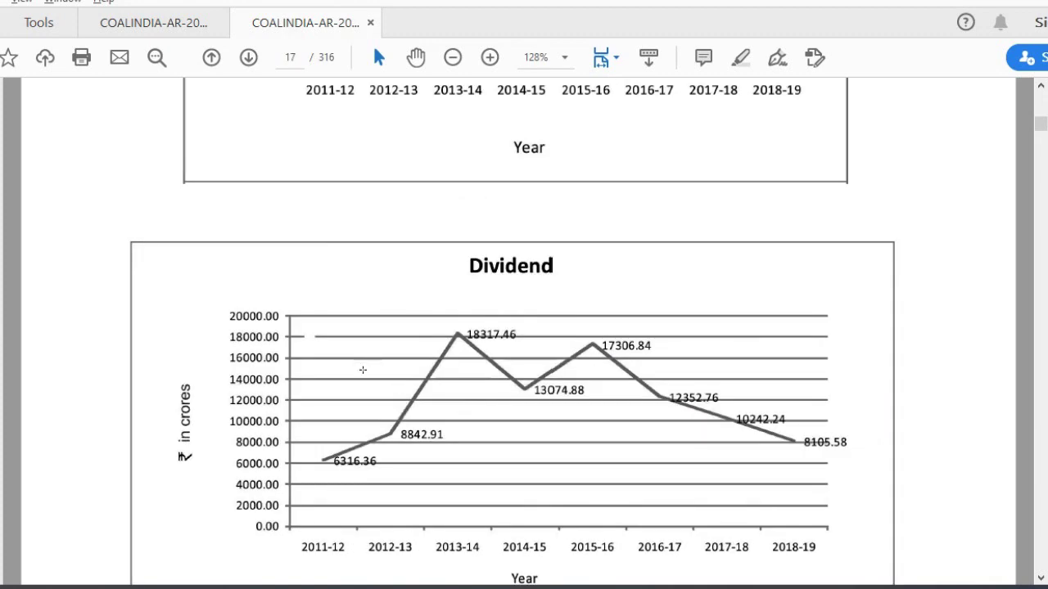
{"action": "left_click_drag", "start_coordinate": [409, 323], "coordinate": [671, 409]}
{"action": "left_click", "coordinate": [723, 370]}
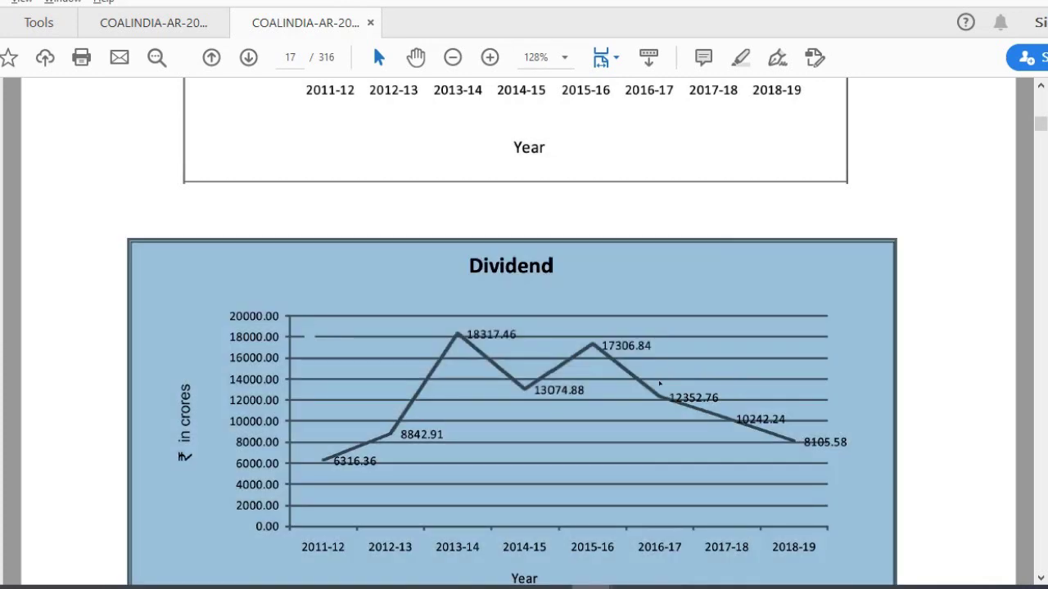
{"action": "left_click", "coordinate": [669, 373]}
{"action": "left_click_drag", "start_coordinate": [651, 373], "coordinate": [876, 488]}
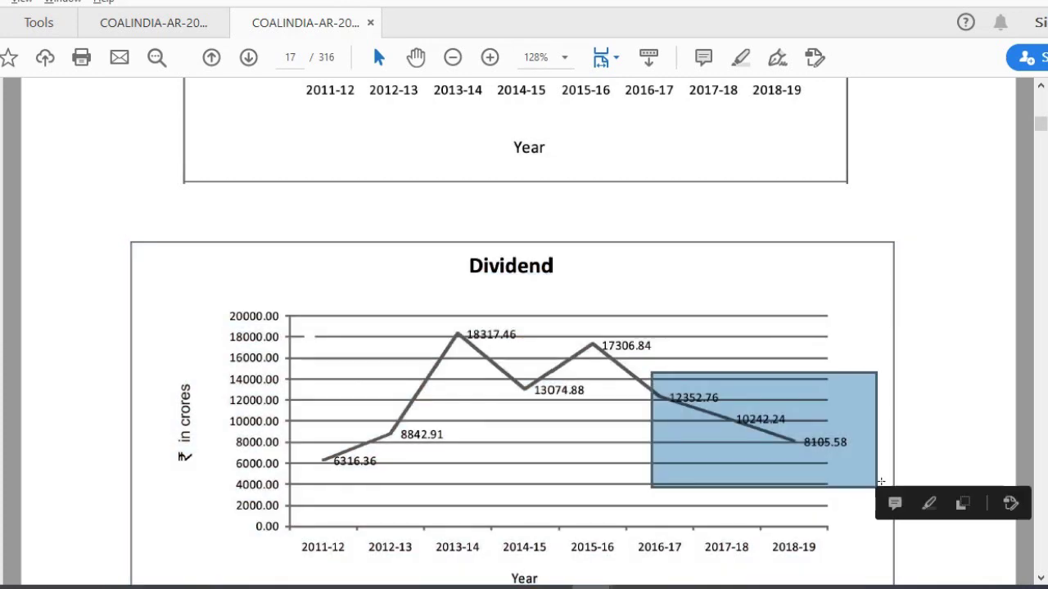
{"action": "left_click", "coordinate": [937, 429]}
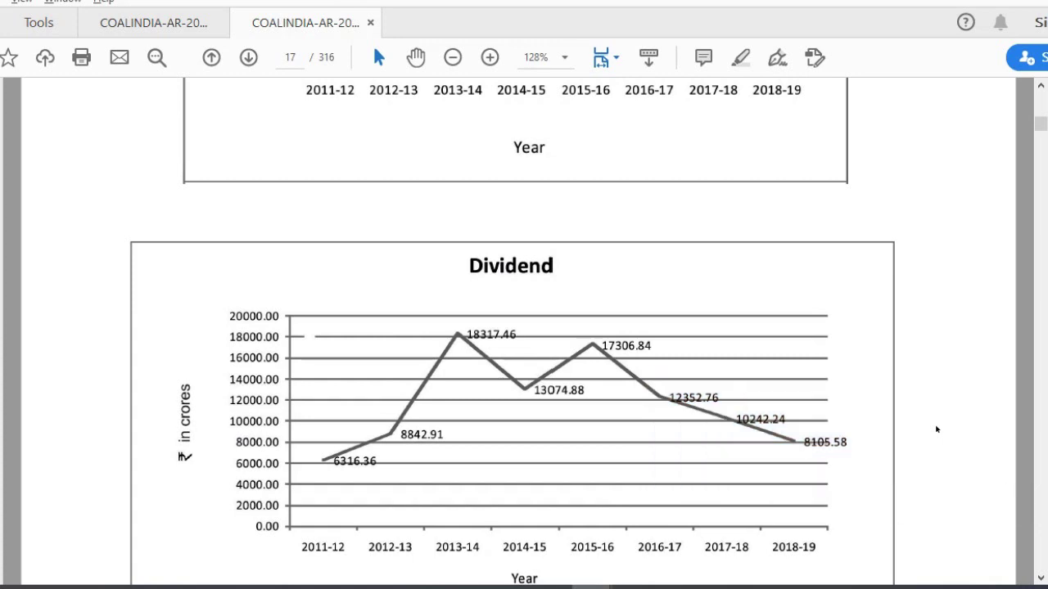
{"action": "left_click_drag", "start_coordinate": [784, 429], "coordinate": [857, 470]}
{"action": "left_click", "coordinate": [958, 320]}
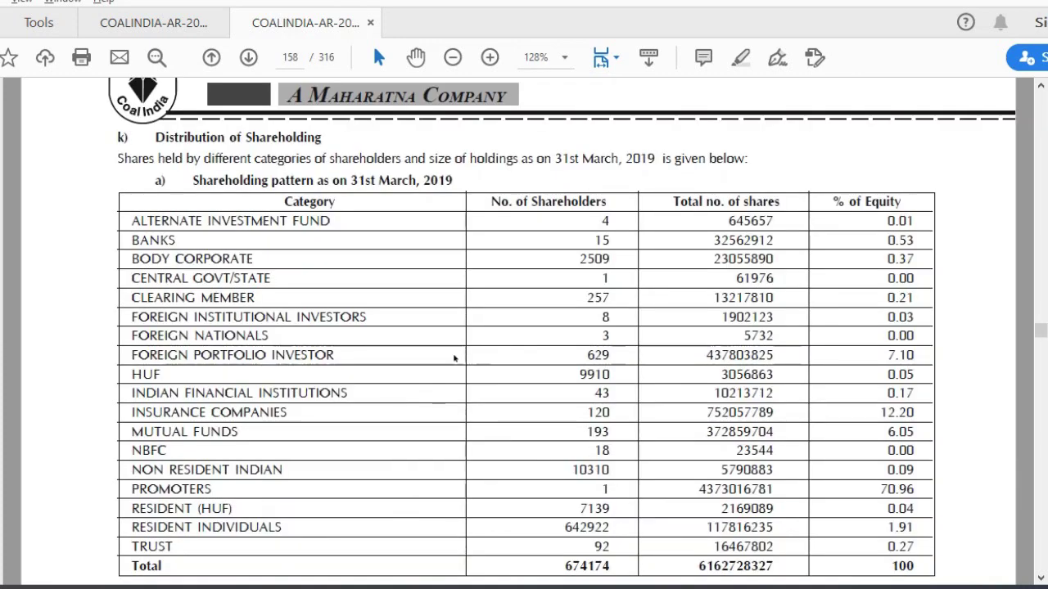
- Examine the shareholding pattern on page 158, highlighting the promoters, insurance companies, foreign portfolio investor and mutual funds rows in turn
{"action": "triple_click", "coordinate": [190, 491]}
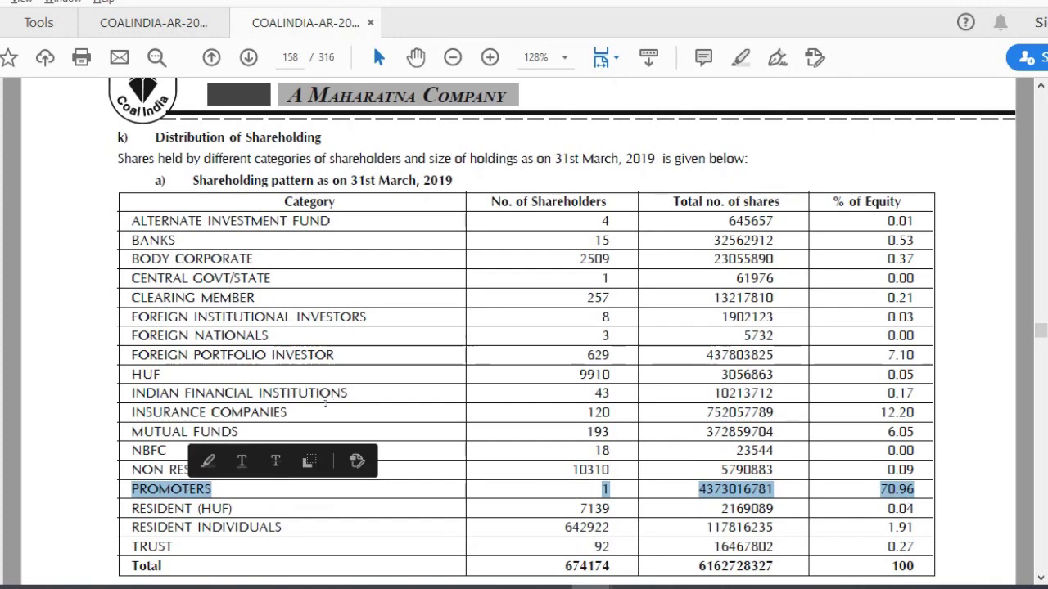
{"action": "triple_click", "coordinate": [280, 415]}
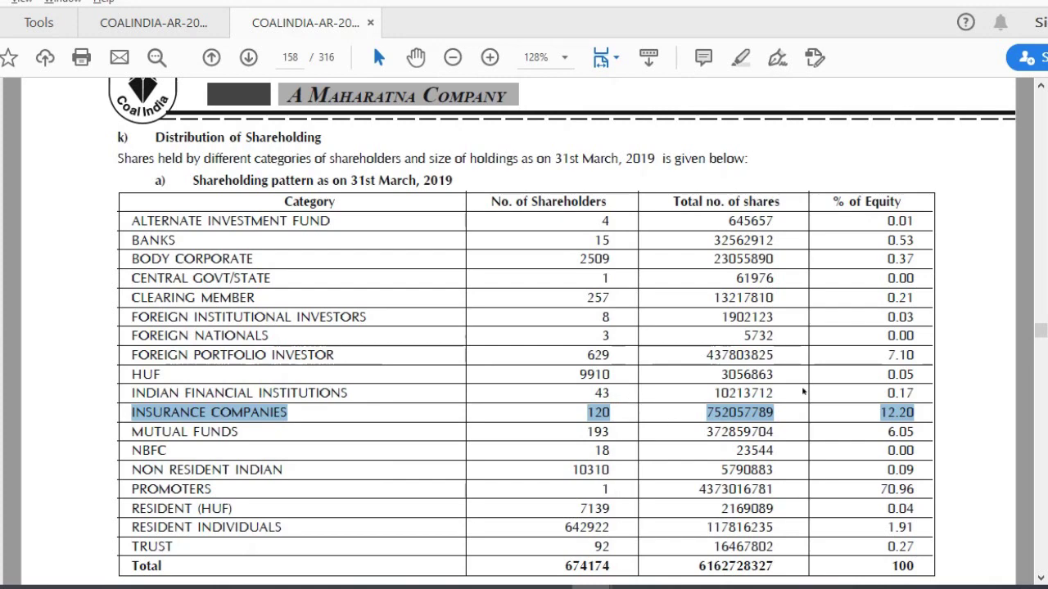
{"action": "left_click_drag", "start_coordinate": [131, 354], "coordinate": [913, 354]}
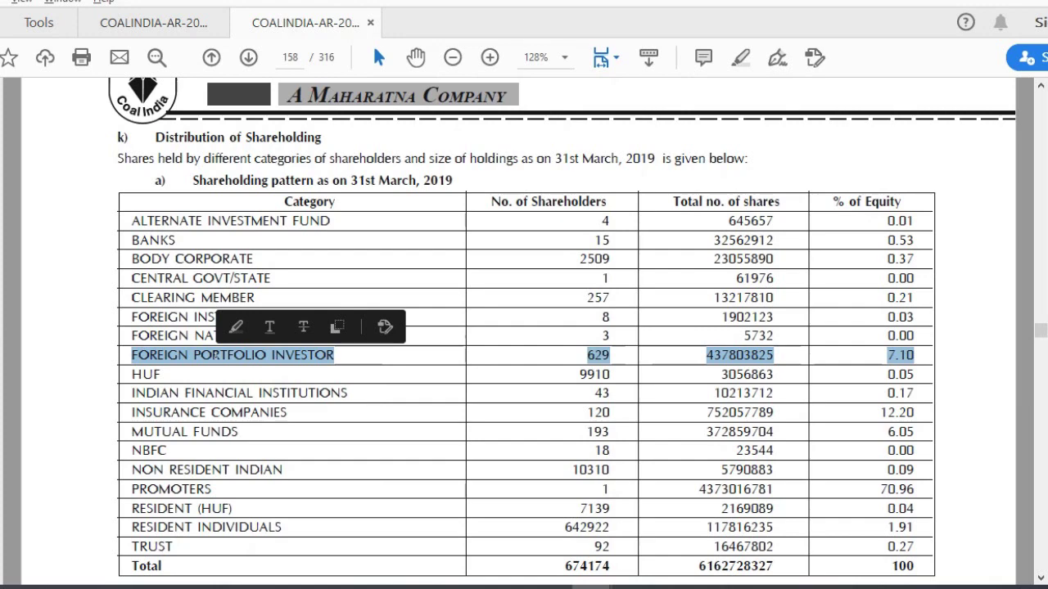
{"action": "triple_click", "coordinate": [216, 436]}
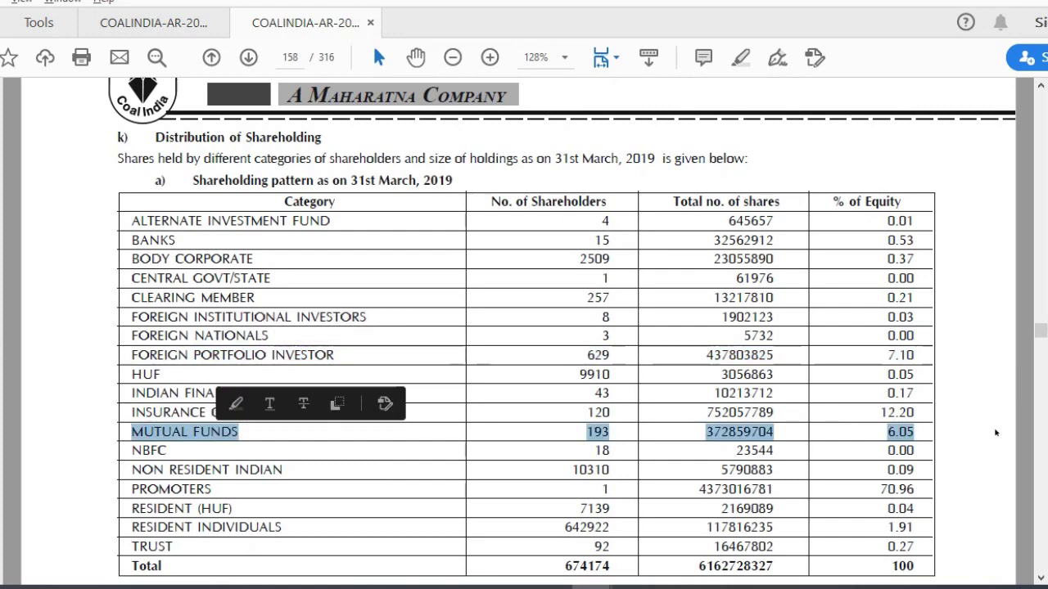
{"action": "mouse_move", "coordinate": [899, 412]}
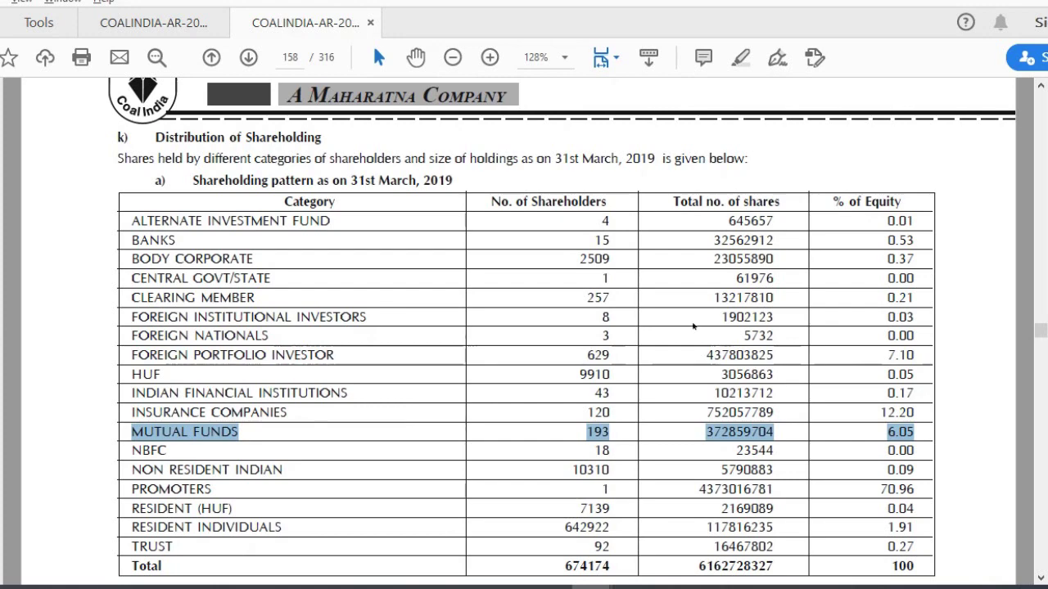
{"action": "left_click", "coordinate": [987, 339]}
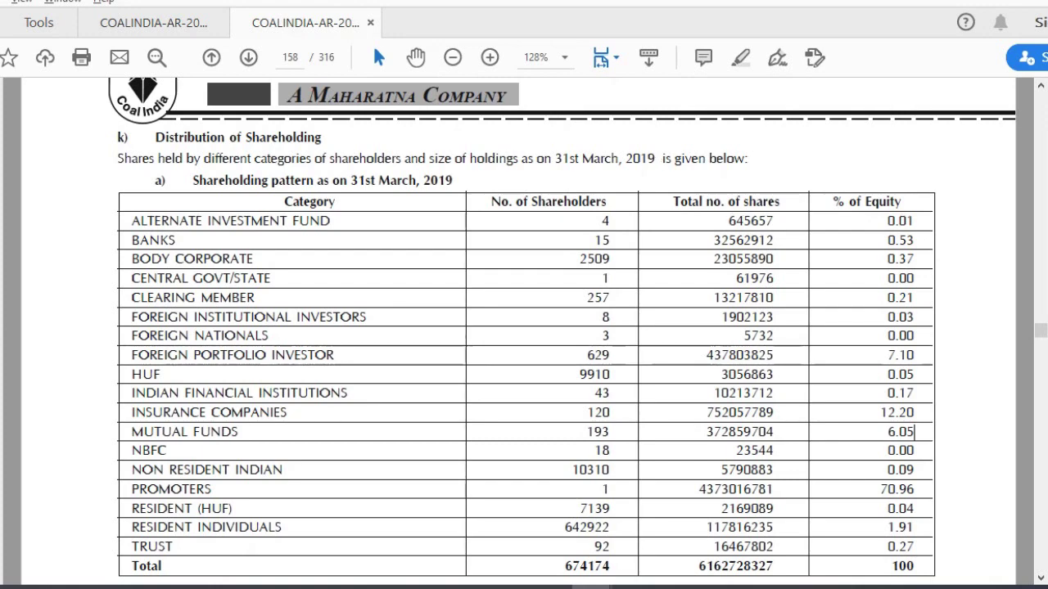
- Switch to the Coal India workbook in LibreOffice Calc and review the share count, current price and market cap rows on the Summary sheet
{"action": "key", "text": "alt+Tab"}
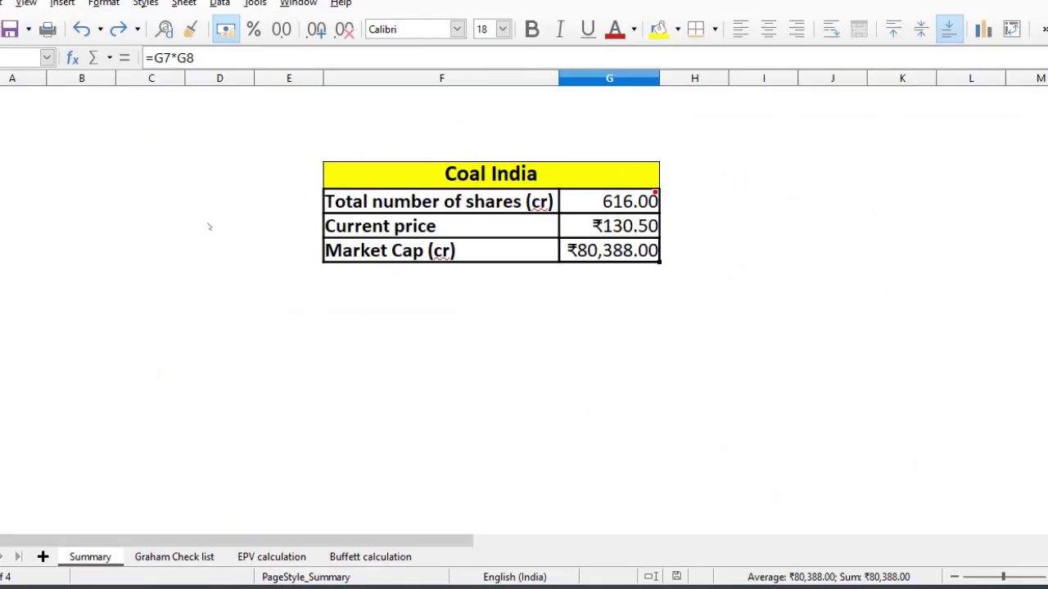
{"action": "left_click", "coordinate": [2, 201]}
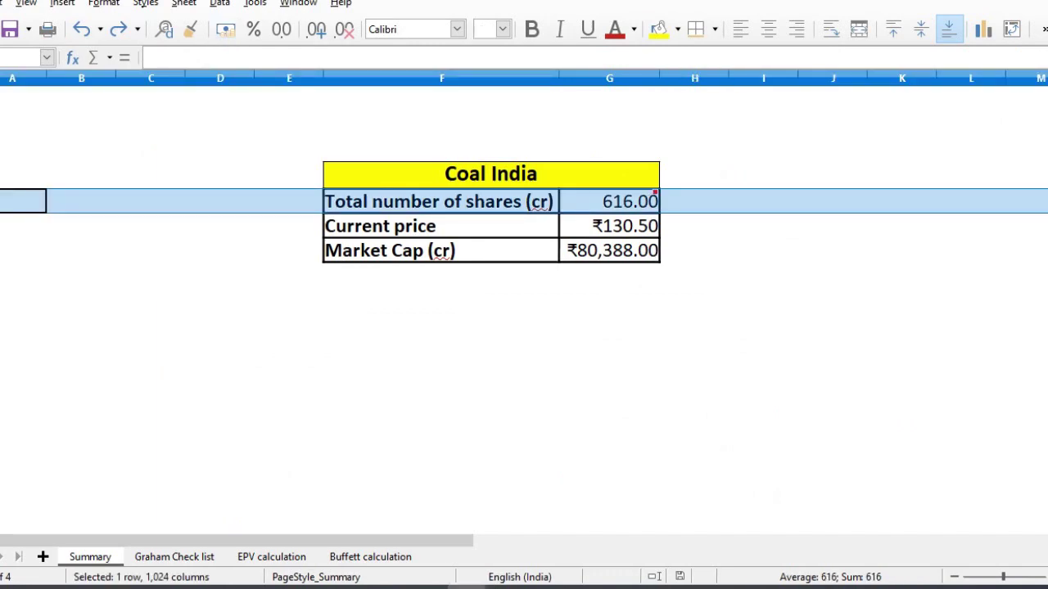
{"action": "left_click", "coordinate": [1, 226]}
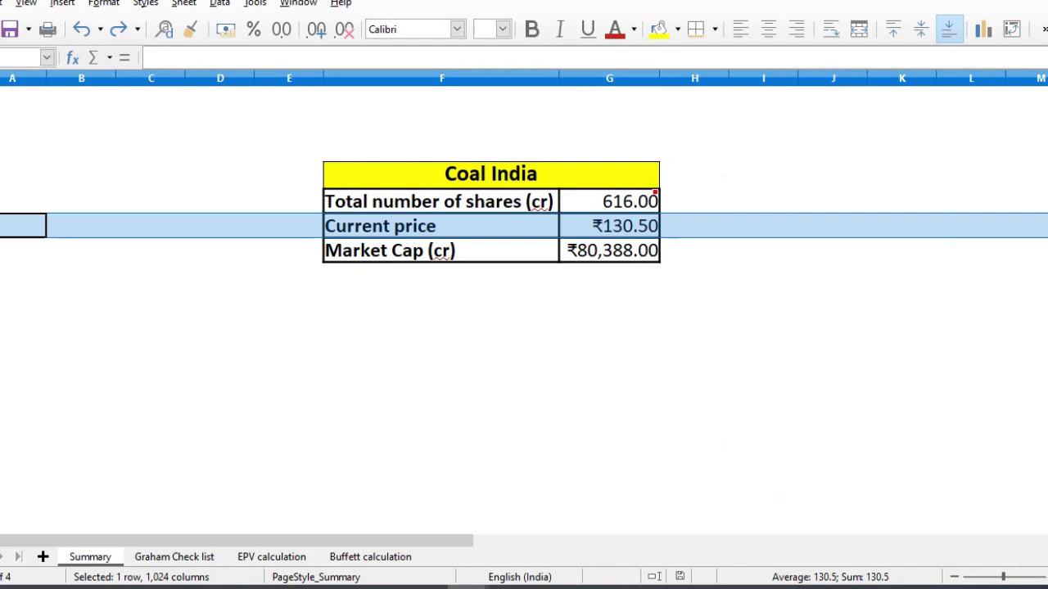
{"action": "left_click", "coordinate": [2, 251]}
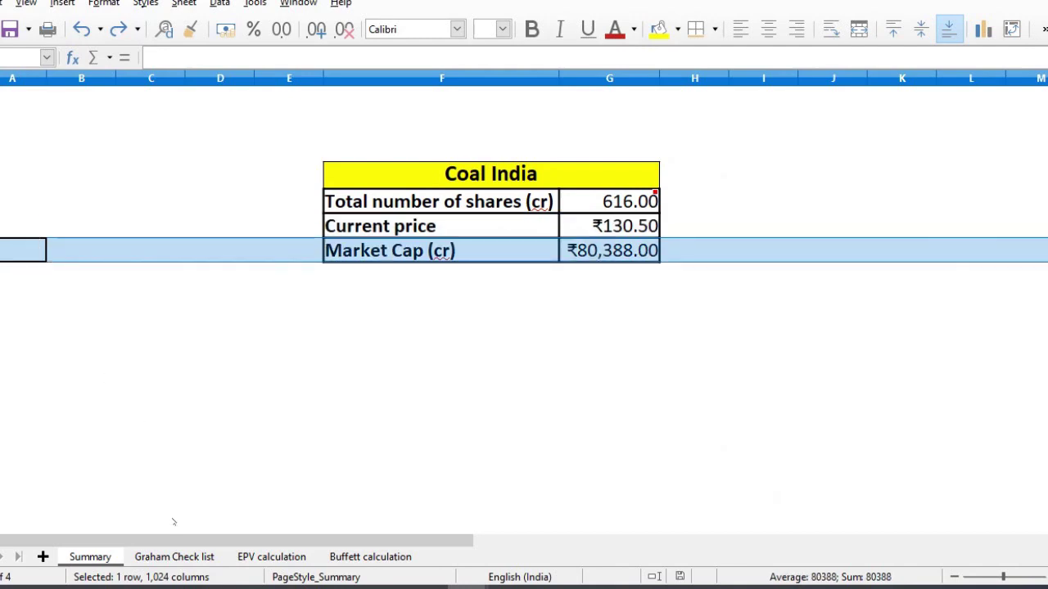
- Open the Graham Check list sheet and review Method 1's asset values and liability values
{"action": "left_click", "coordinate": [174, 556]}
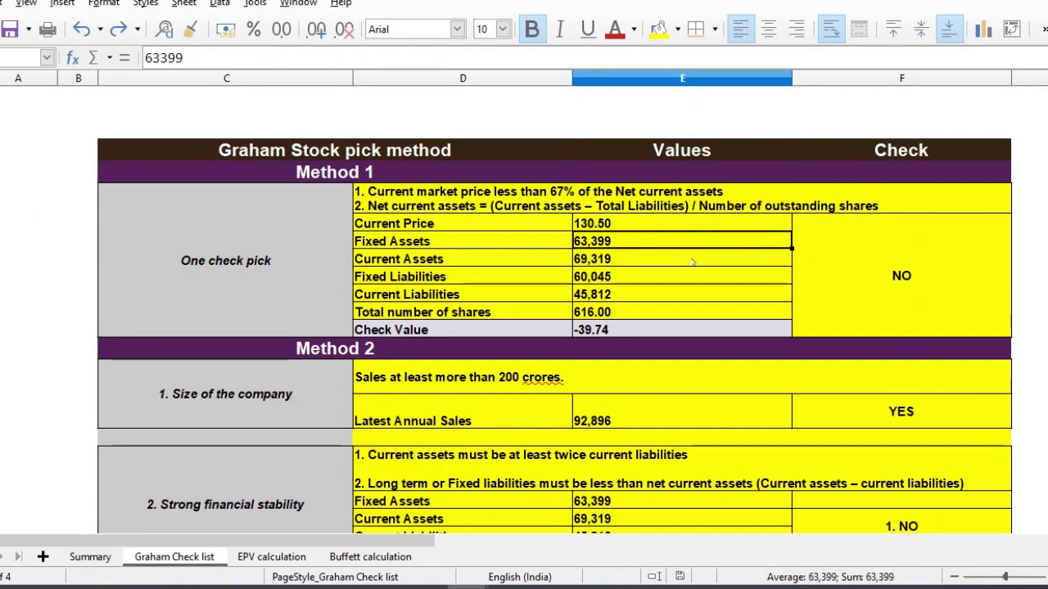
{"action": "left_click", "coordinate": [691, 262], "text": "shift"}
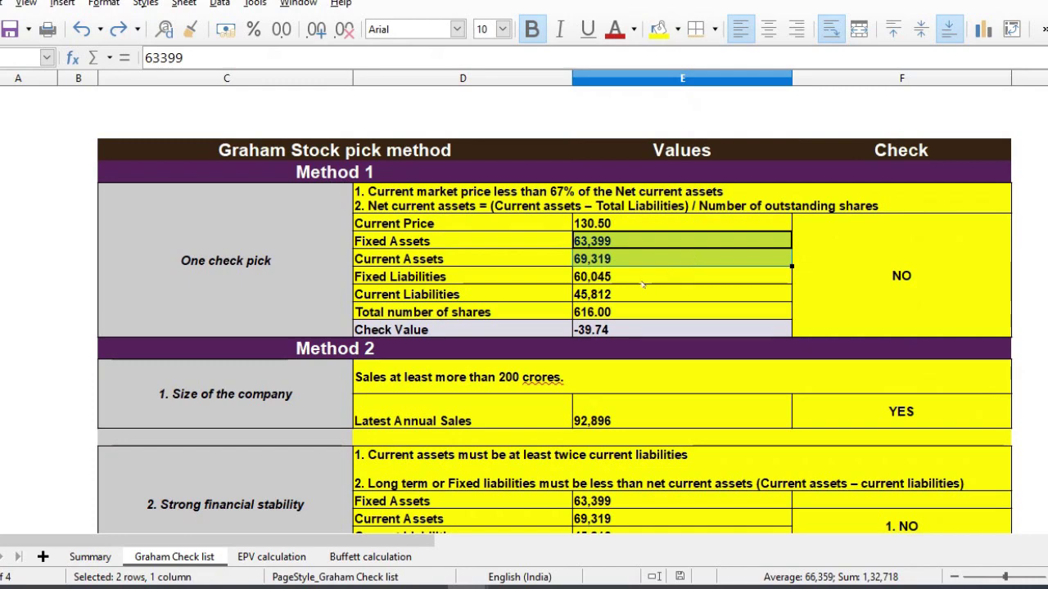
{"action": "left_click_drag", "start_coordinate": [633, 279], "coordinate": [631, 295]}
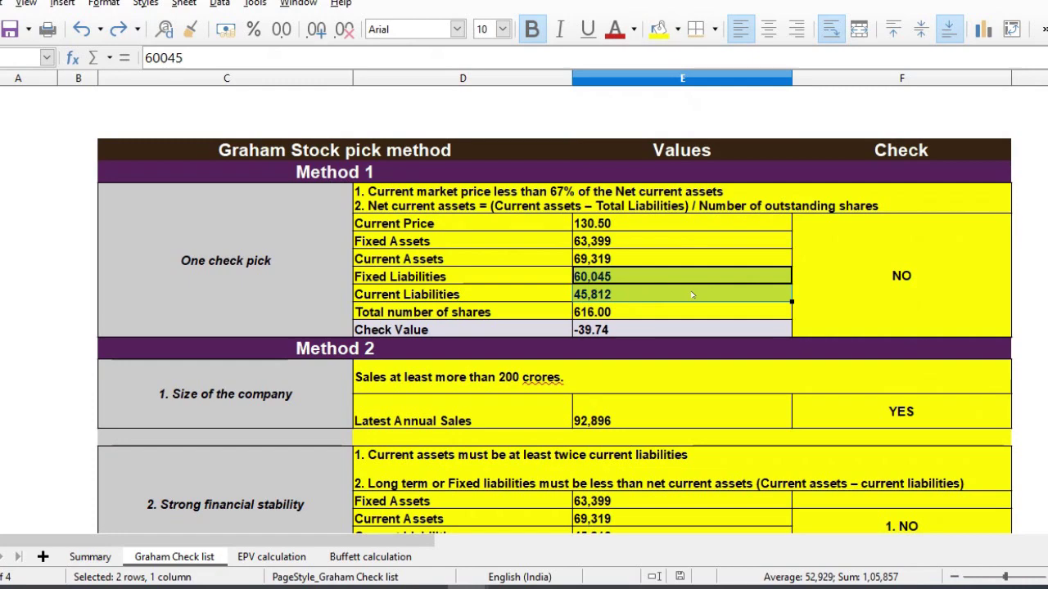
{"action": "left_click_drag", "start_coordinate": [643, 245], "coordinate": [624, 294]}
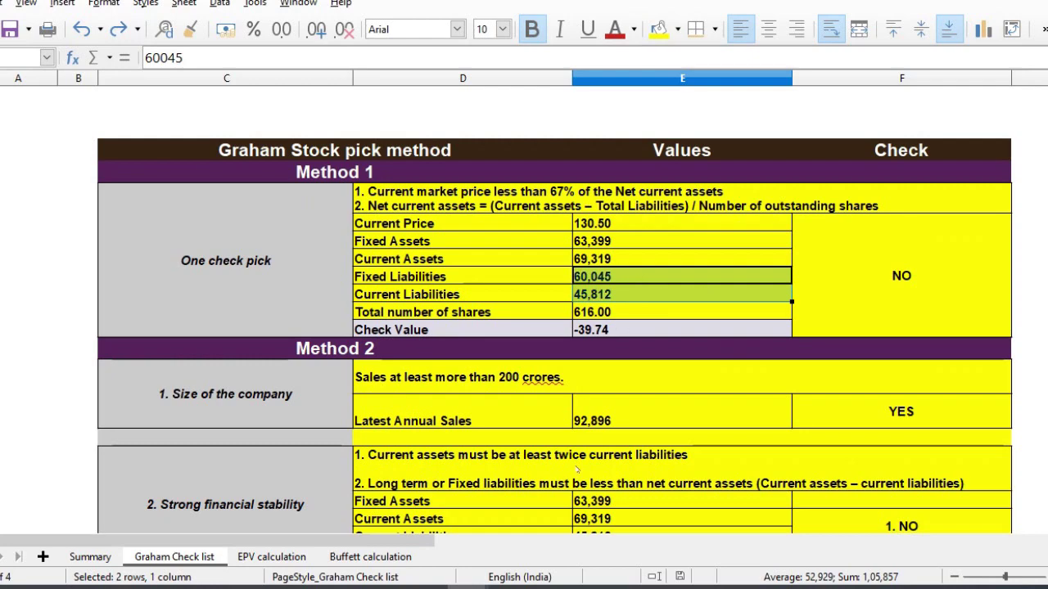
- Review Method 2's company size test: the sales criterion, the latest annual sales and the check formula
{"action": "left_click", "coordinate": [647, 437]}
{"action": "left_click", "coordinate": [688, 403]}
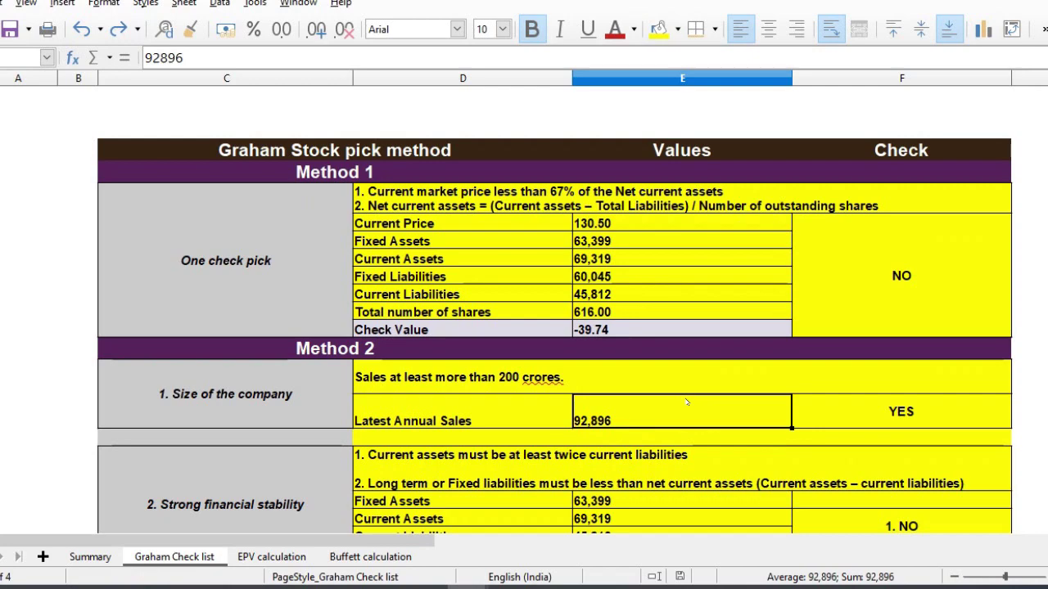
{"action": "left_click", "coordinate": [566, 376]}
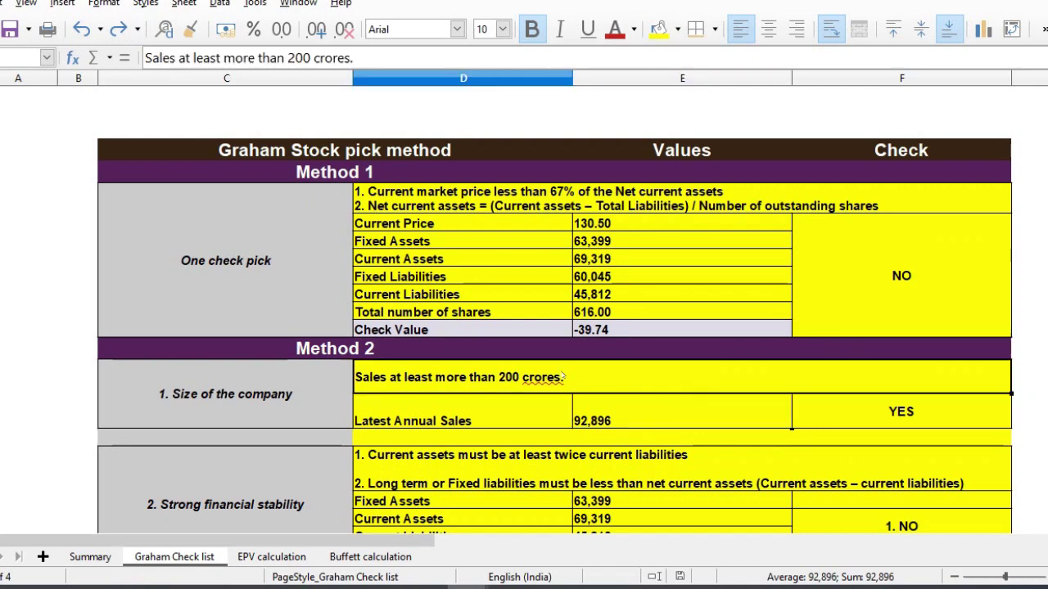
{"action": "left_click", "coordinate": [654, 418]}
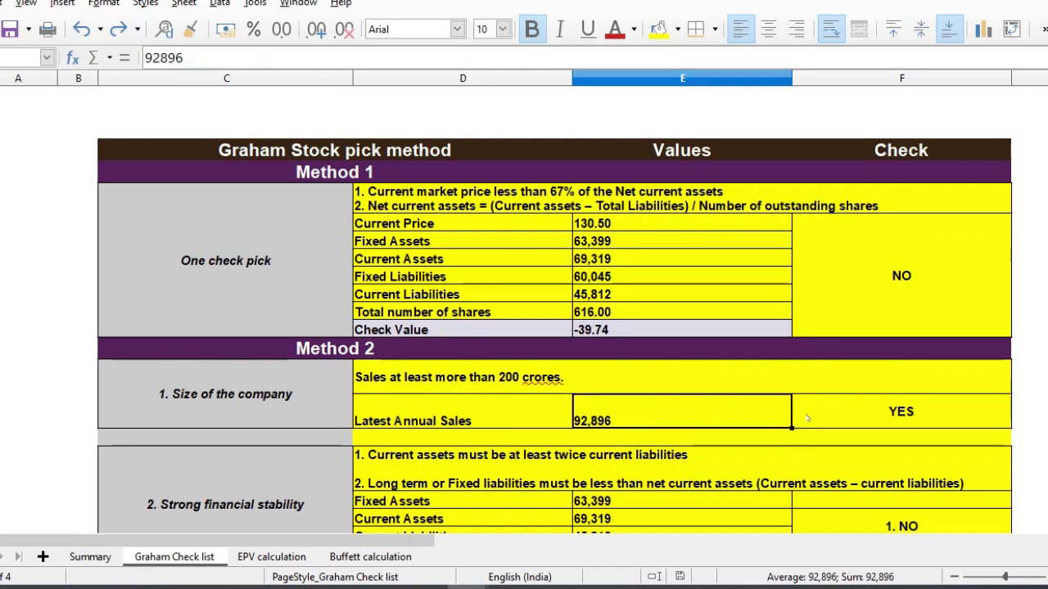
{"action": "left_click", "coordinate": [855, 420]}
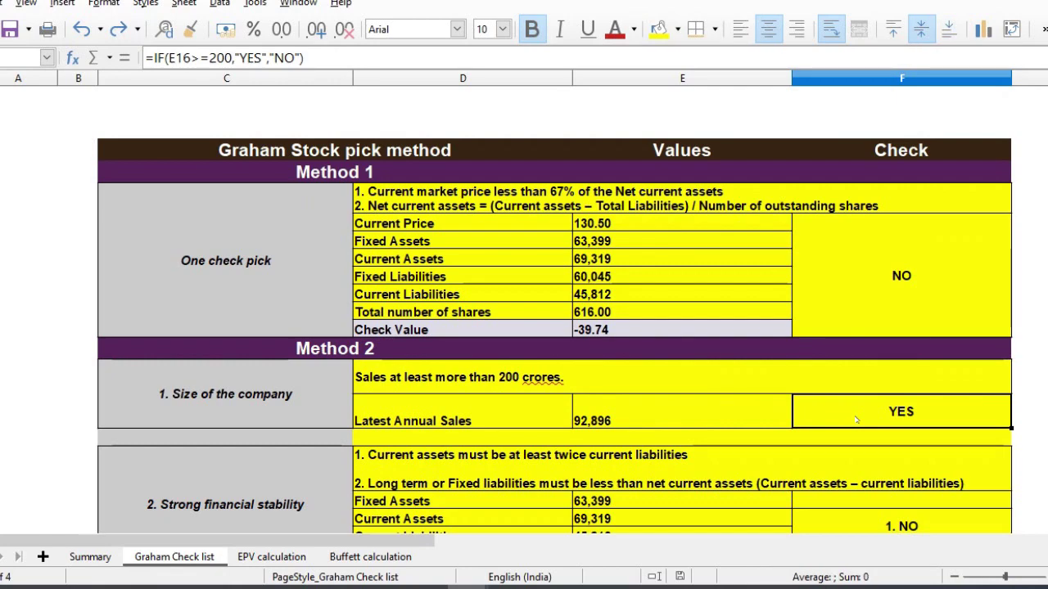
- Review Method 2's strong financial stability test, going through its current assets, current liabilities and fixed liabilities values
{"action": "key", "text": "Down"}
{"action": "key", "text": "Down"}
{"action": "key", "text": "Down"}
{"action": "key", "text": "Up"}
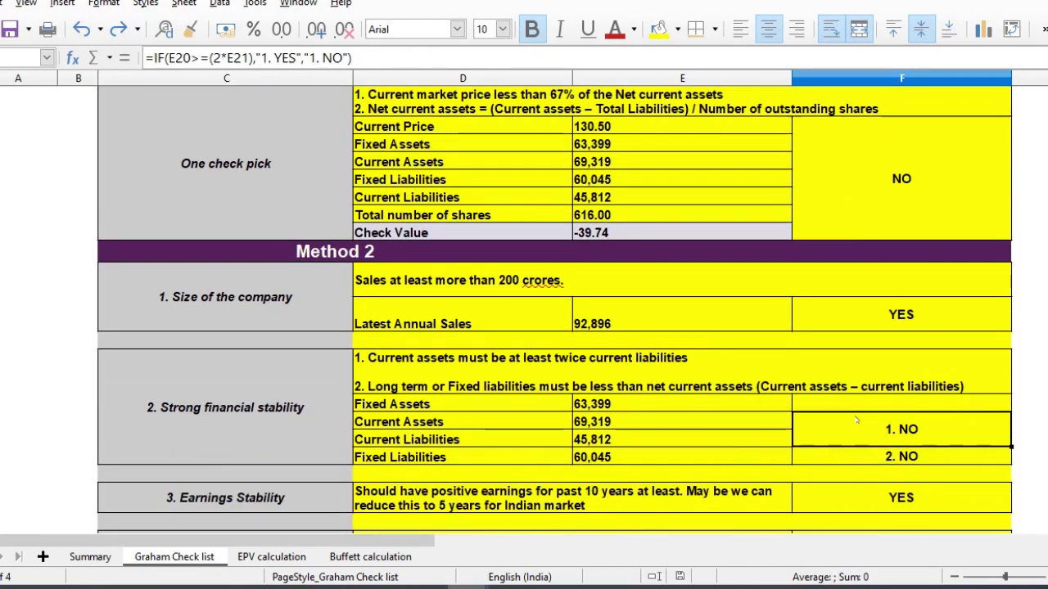
{"action": "left_click", "coordinate": [661, 404]}
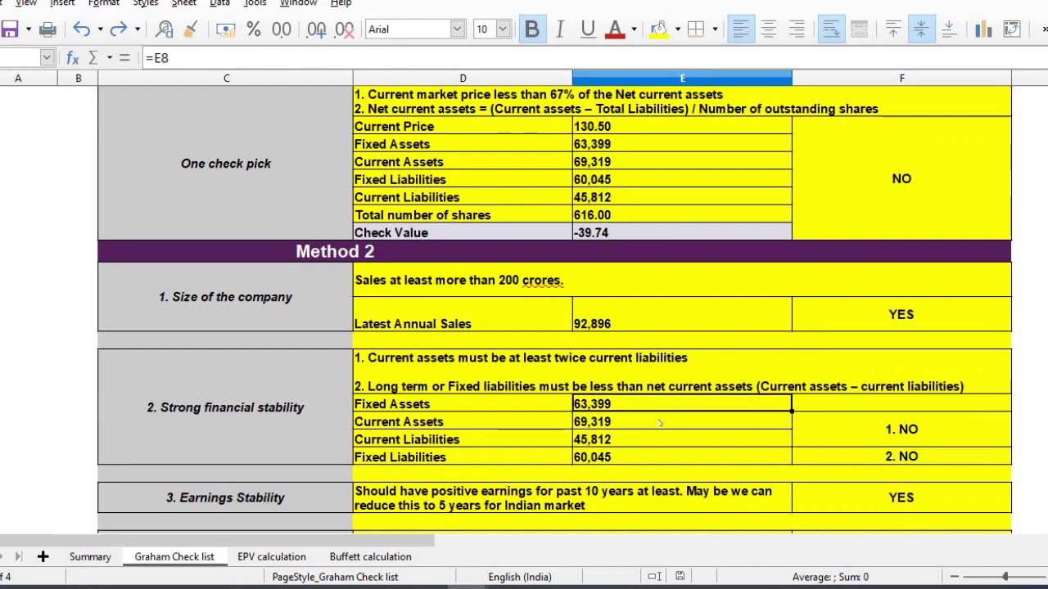
{"action": "left_click", "coordinate": [660, 439], "text": "shift"}
{"action": "left_click", "coordinate": [655, 426]}
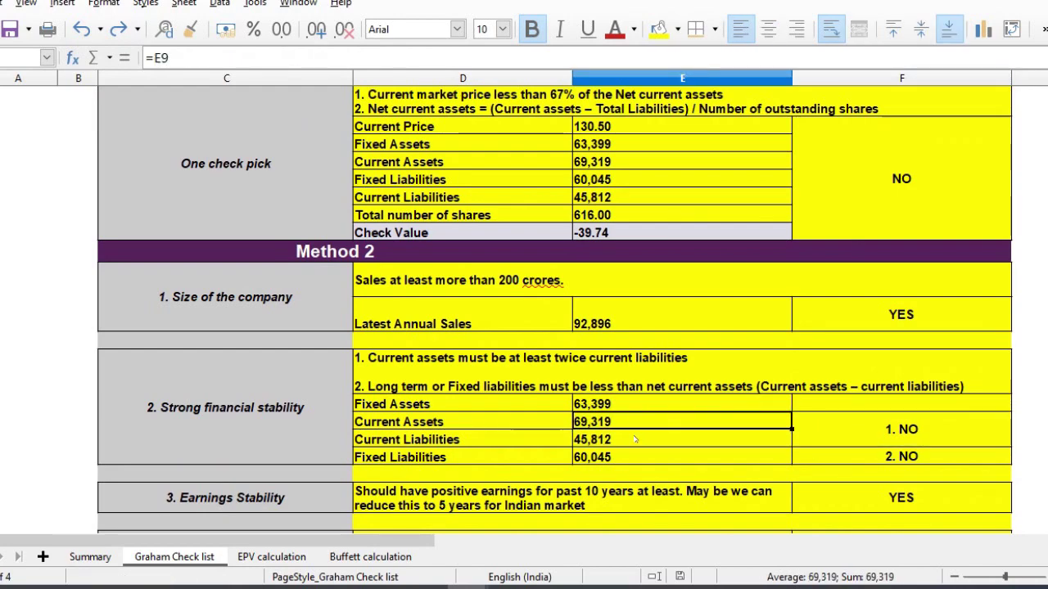
{"action": "left_click_drag", "start_coordinate": [635, 441], "coordinate": [635, 458]}
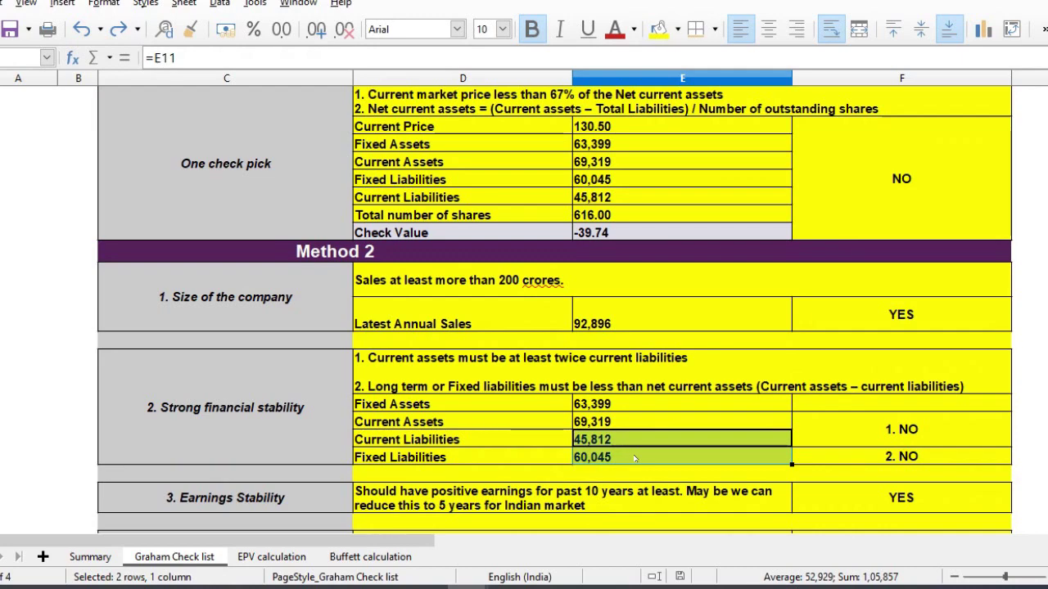
{"action": "left_click", "coordinate": [619, 442]}
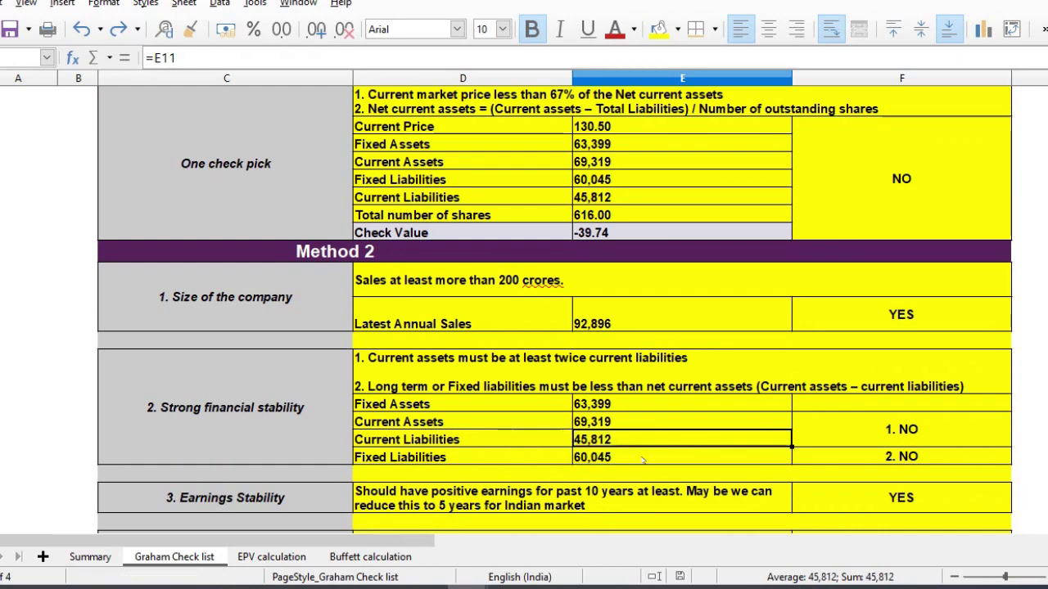
{"action": "left_click", "coordinate": [637, 461]}
- Inspect the current assets value and the formulas behind both financial stability checks
{"action": "key", "text": "Up"}
{"action": "key", "text": "Up"}
{"action": "key", "text": "Up"}
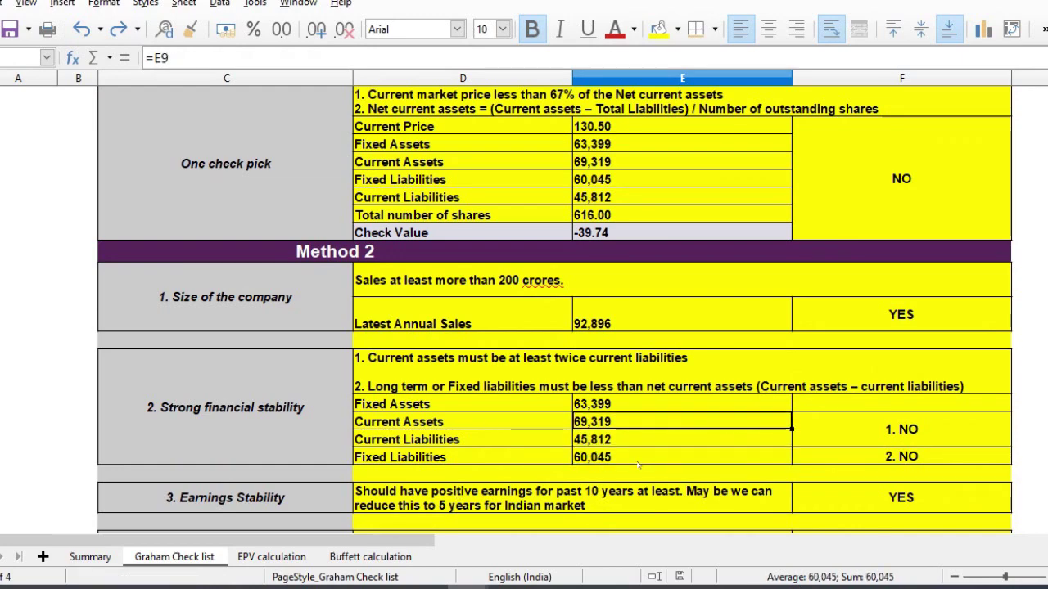
{"action": "key", "text": "Right"}
{"action": "key", "text": "Down"}
{"action": "key", "text": "shift+Down"}
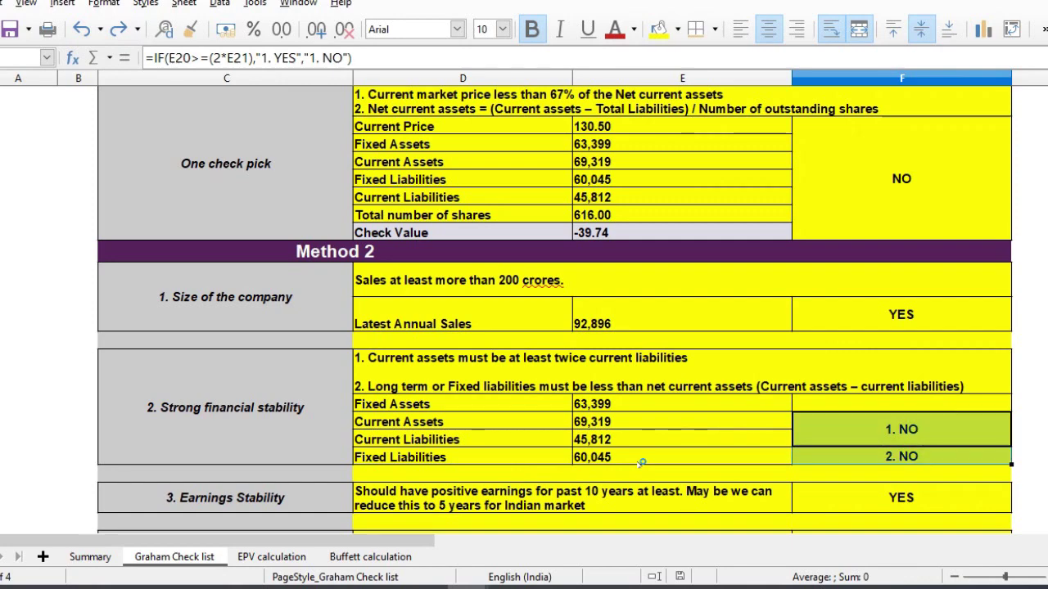
{"action": "key", "text": "Down"}
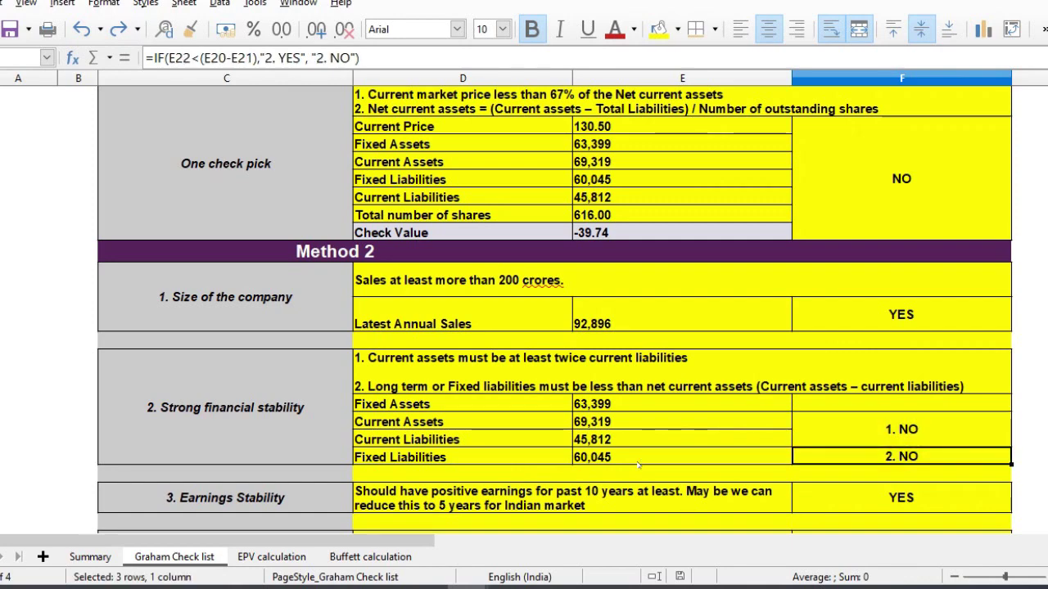
- Review the earnings stability and dividend record criteria together with their check results
{"action": "key", "text": "Down"}
{"action": "key", "text": "Down"}
{"action": "key", "text": "Down"}
{"action": "key", "text": "Down"}
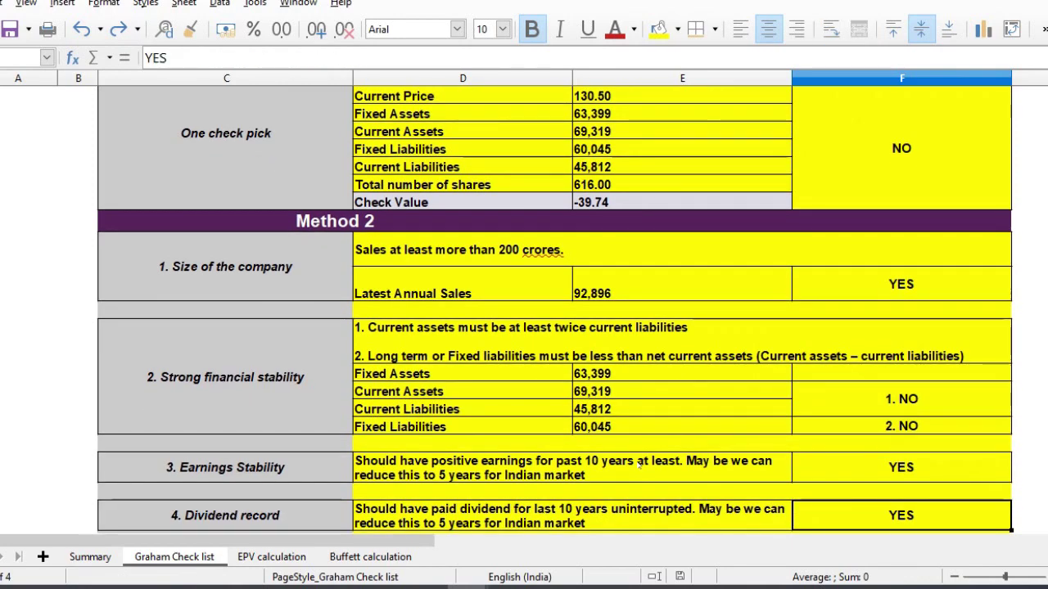
{"action": "key", "text": "Down"}
{"action": "key", "text": "Up"}
{"action": "key", "text": "Up"}
{"action": "key", "text": "Down"}
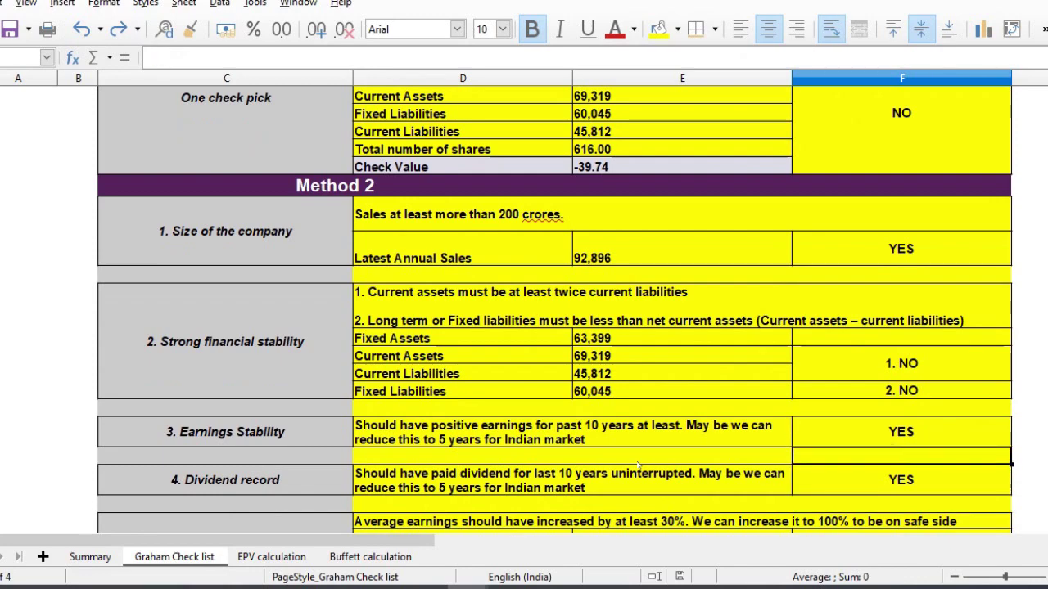
{"action": "key", "text": "Down"}
{"action": "key", "text": "Down"}
{"action": "key", "text": "Down"}
{"action": "key", "text": "Down"}
{"action": "key", "text": "Down"}
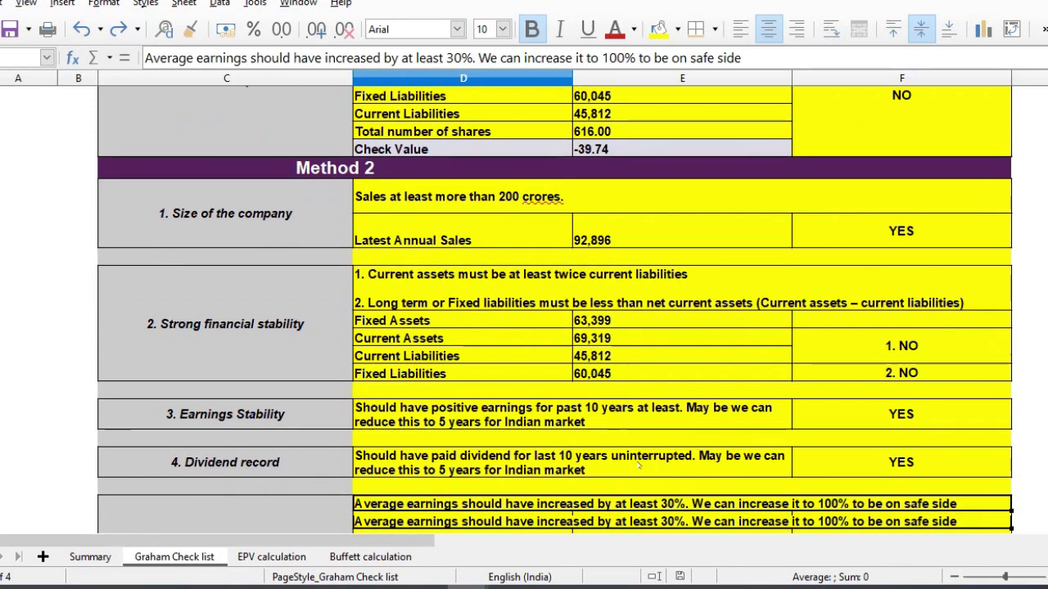
- Bring the Earnings Growth section into view and read its criterion and check result
{"action": "key", "text": "Left"}
{"action": "key", "text": "Left"}
{"action": "key", "text": "Left"}
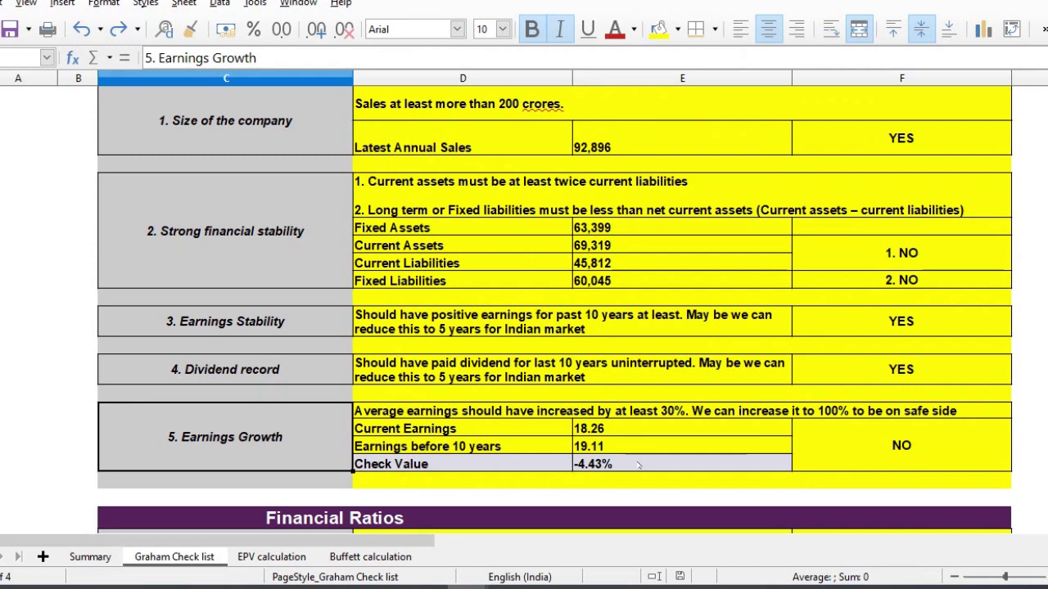
{"action": "key", "text": "Right"}
{"action": "key", "text": "Right"}
{"action": "key", "text": "Right"}
{"action": "key", "text": "Left"}
{"action": "key", "text": "Left"}
{"action": "key", "text": "Left"}
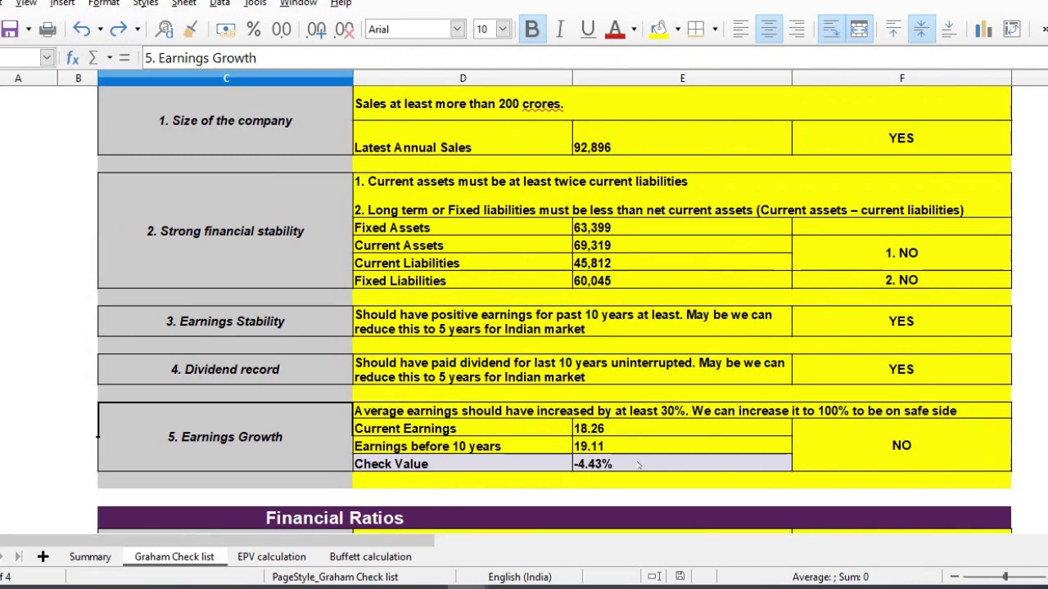
- Inspect the formulas behind the current earnings and the earnings before 10 years, and compare them with the check value
{"action": "key", "text": "Right"}
{"action": "key", "text": "Right"}
{"action": "key", "text": "Down"}
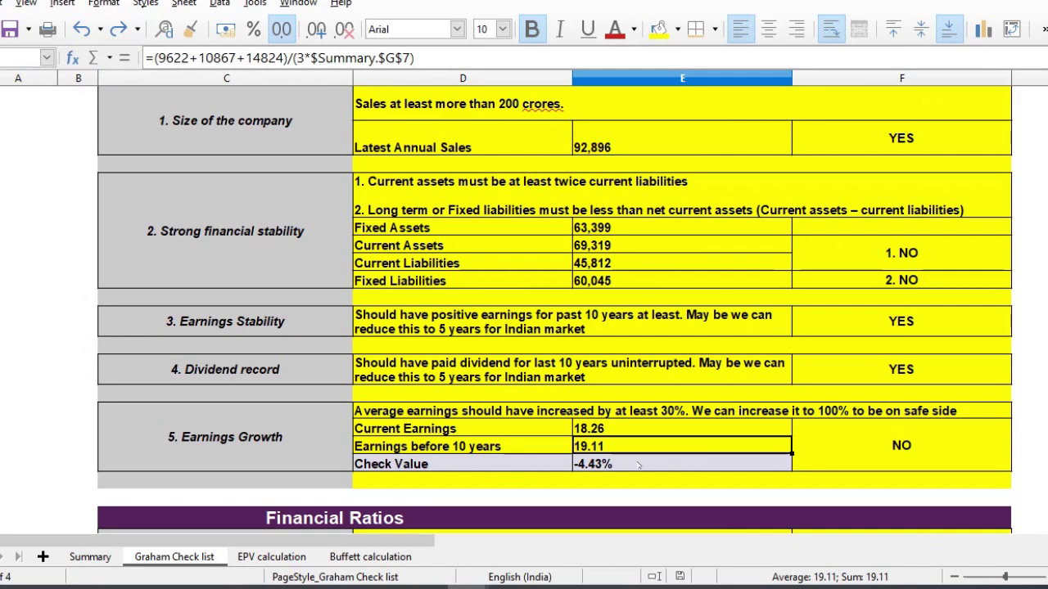
{"action": "left_click", "coordinate": [610, 430]}
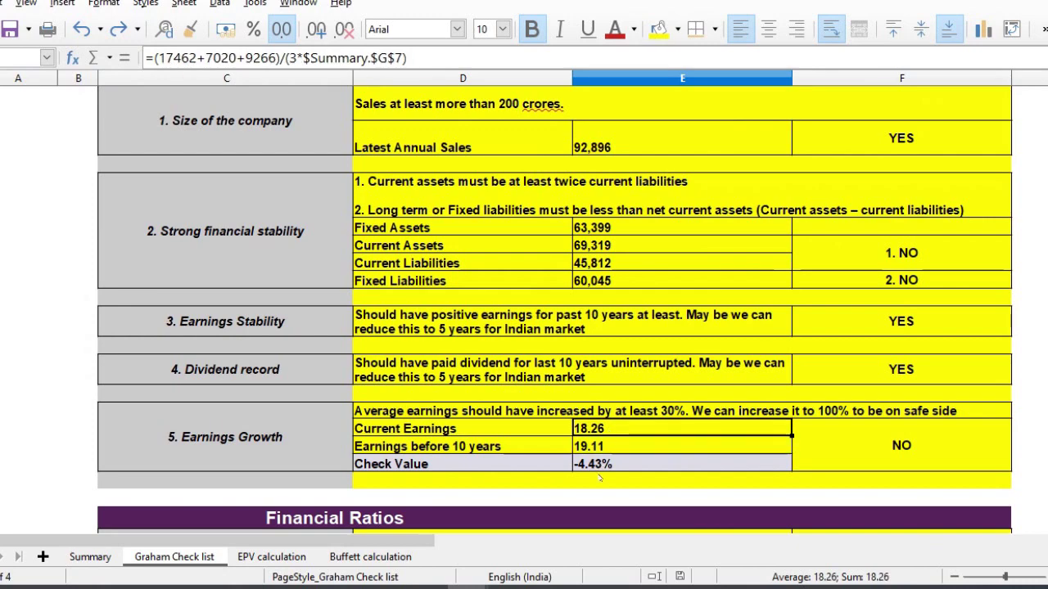
{"action": "left_click", "coordinate": [620, 470]}
{"action": "key", "text": "Up"}
{"action": "key", "text": "Up"}
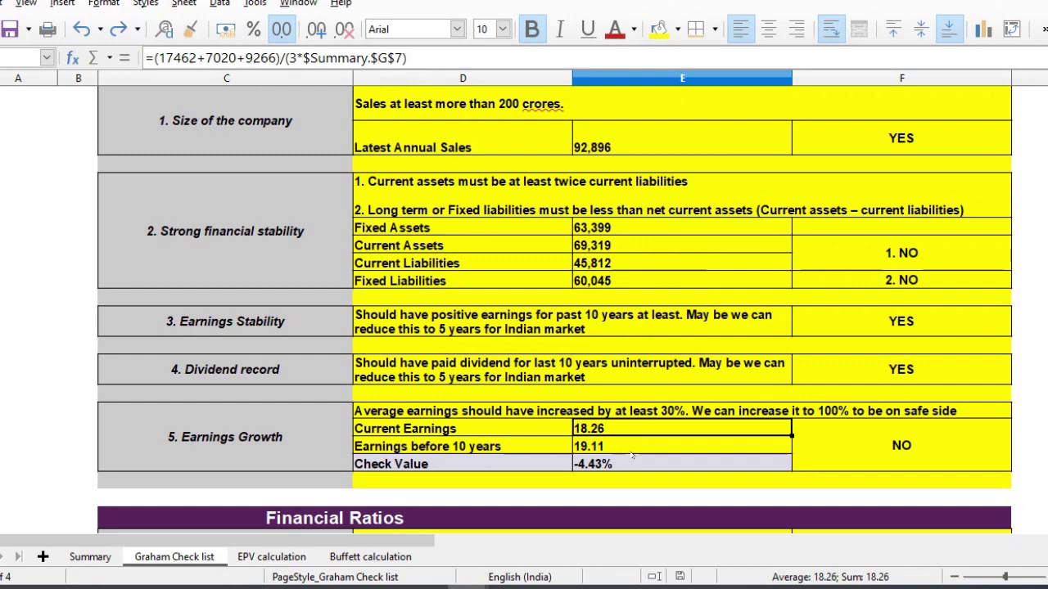
- Go through the Financial Ratios criteria from the price/earnings ratio to return on equity
{"action": "key", "text": "Down"}
{"action": "key", "text": "Down"}
{"action": "key", "text": "Down"}
{"action": "key", "text": "Down"}
{"action": "key", "text": "Down"}
{"action": "key", "text": "Down"}
{"action": "key", "text": "Down"}
{"action": "key", "text": "Down"}
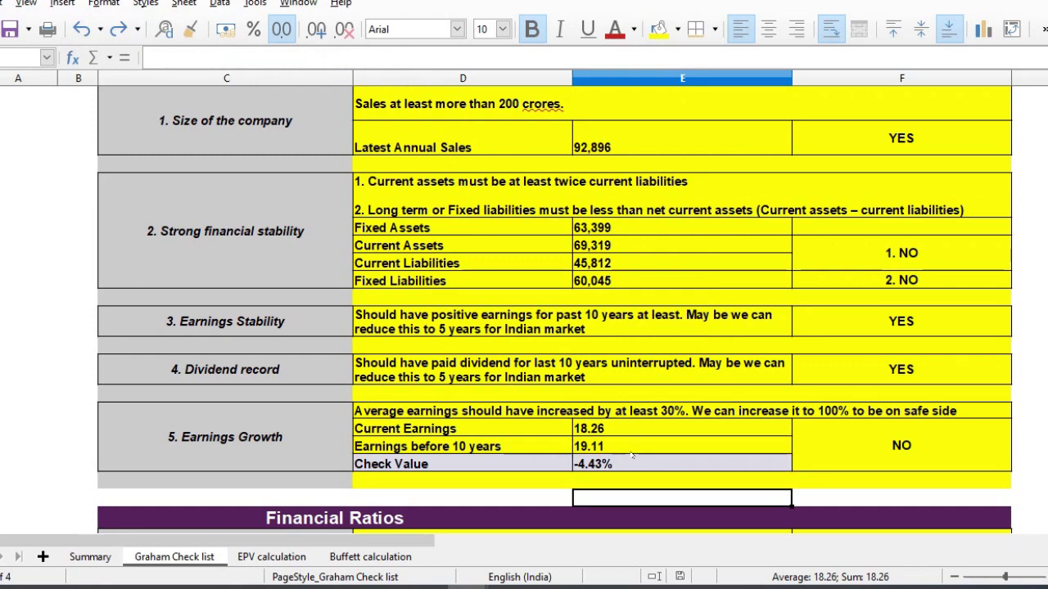
{"action": "key", "text": "Down"}
{"action": "key", "text": "Down"}
{"action": "key", "text": "Down"}
{"action": "key", "text": "Up"}
{"action": "key", "text": "Up"}
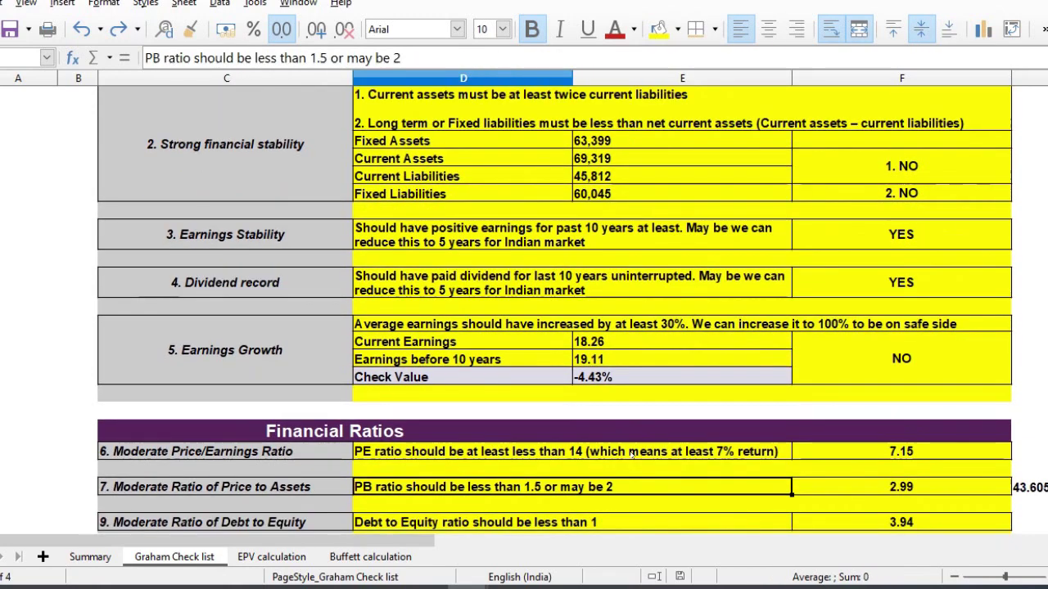
{"action": "key", "text": "Up"}
{"action": "key", "text": "Up"}
{"action": "key", "text": "Down"}
{"action": "key", "text": "Down"}
{"action": "key", "text": "Down"}
{"action": "key", "text": "Down"}
{"action": "key", "text": "Down"}
{"action": "key", "text": "Down"}
{"action": "key", "text": "Down"}
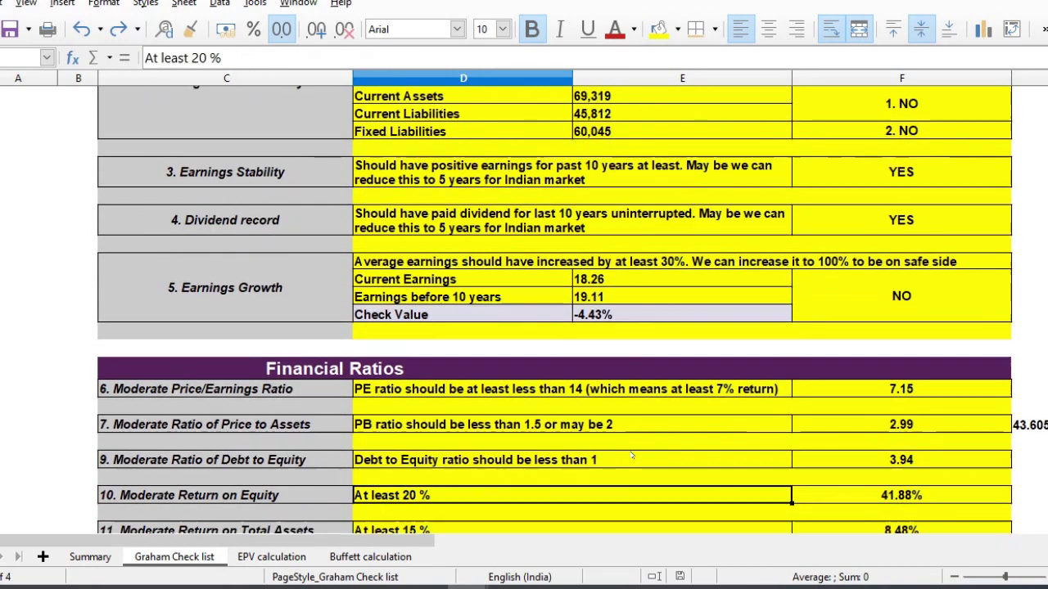
- Review the price/earnings ratio against its criterion and inspect the formula for the ratio of price to assets
{"action": "key", "text": "Up"}
{"action": "key", "text": "Up"}
{"action": "key", "text": "Up"}
{"action": "key", "text": "Up"}
{"action": "key", "text": "Up"}
{"action": "key", "text": "Up"}
{"action": "key", "text": "Right"}
{"action": "key", "text": "Left"}
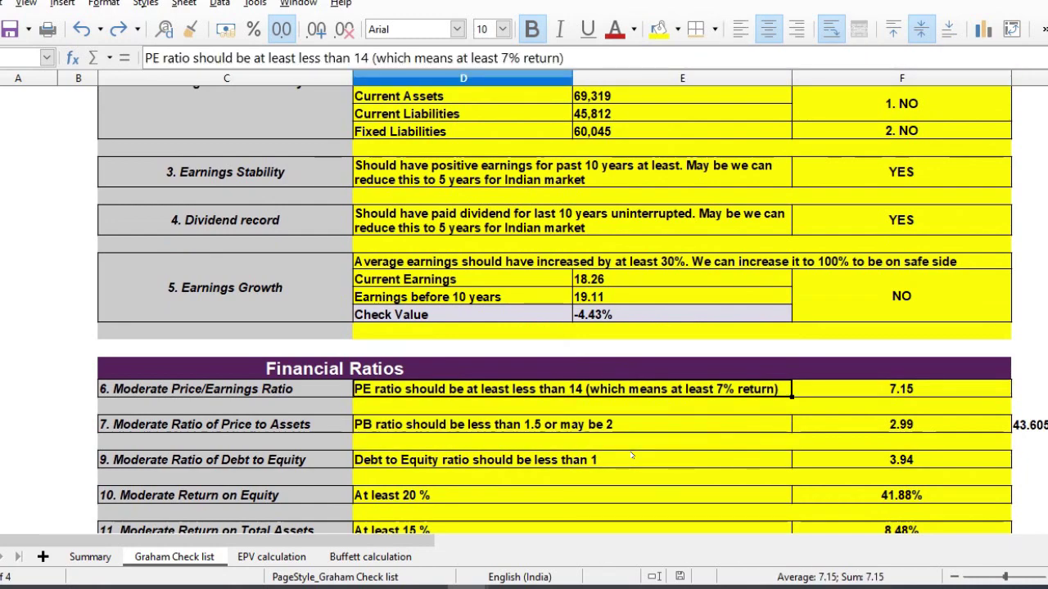
{"action": "key", "text": "Right"}
{"action": "key", "text": "Down"}
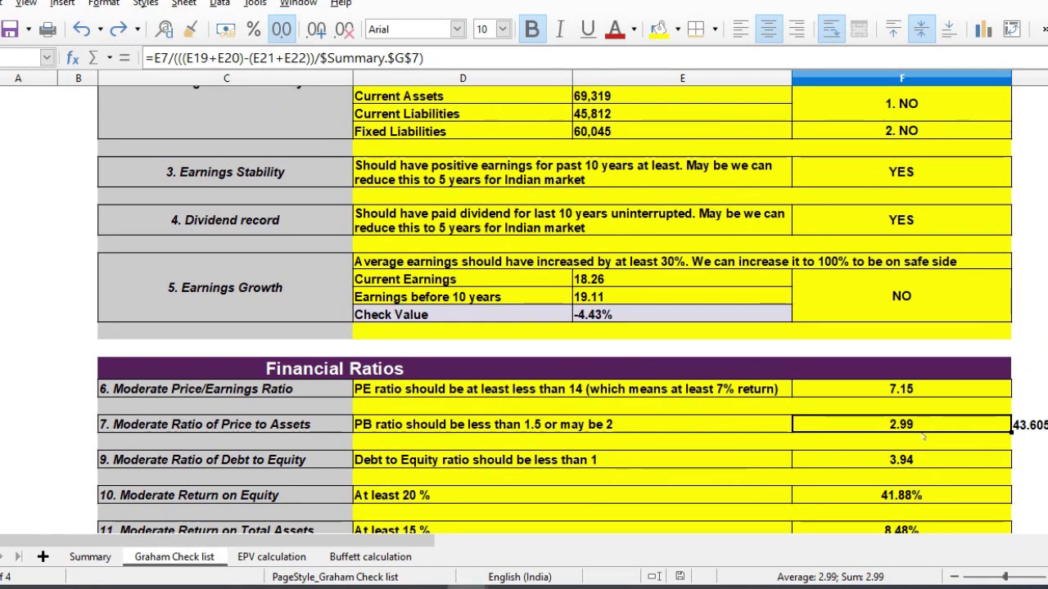
- Compare the debt to equity ratio and its formula with the stated criterion
{"action": "left_click", "coordinate": [884, 463]}
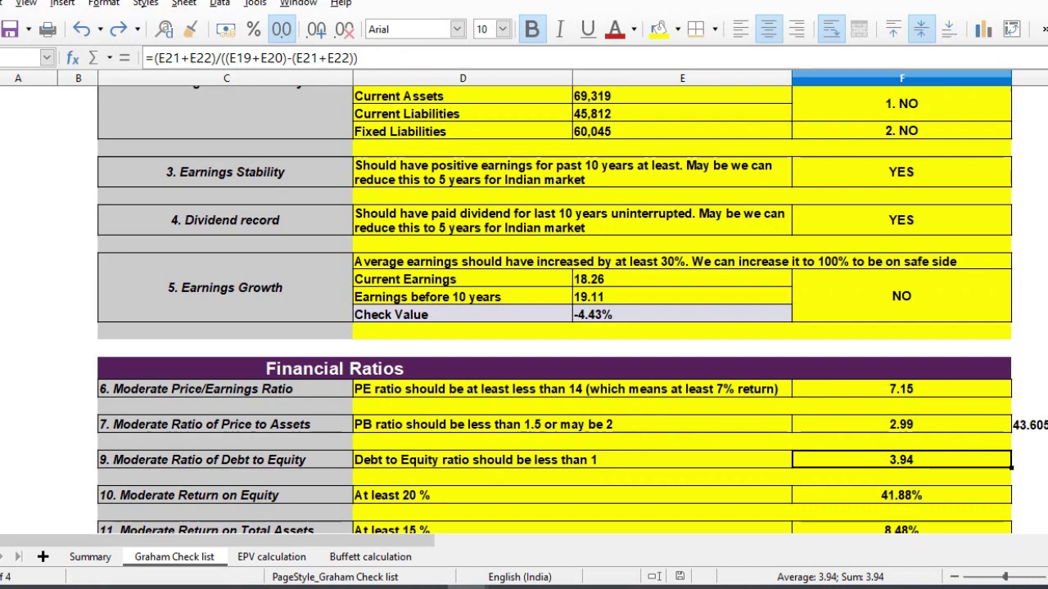
{"action": "key", "text": "shift+space"}
{"action": "left_click", "coordinate": [591, 463]}
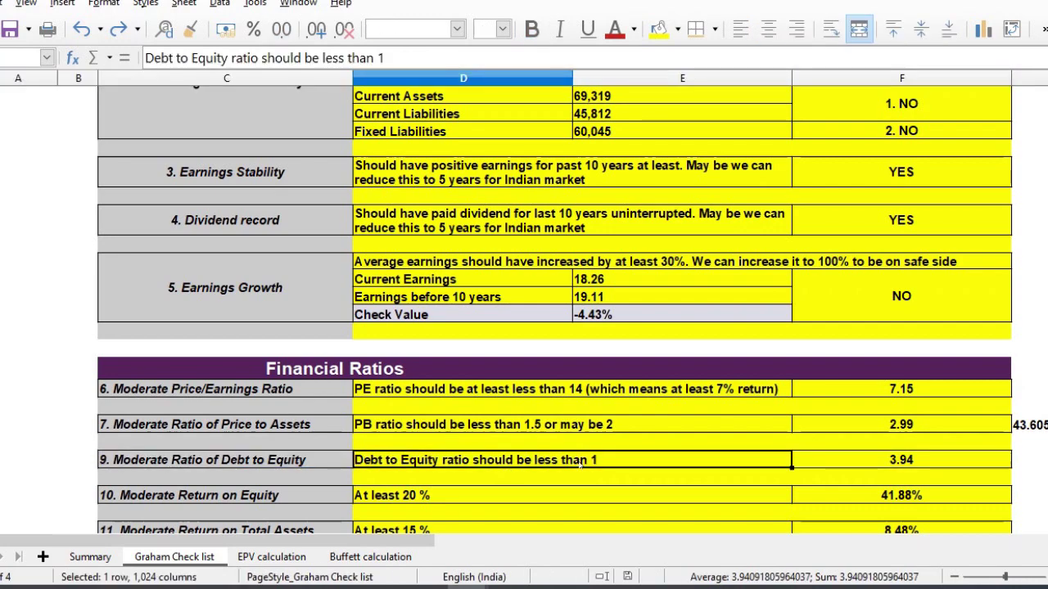
{"action": "left_click", "coordinate": [917, 462]}
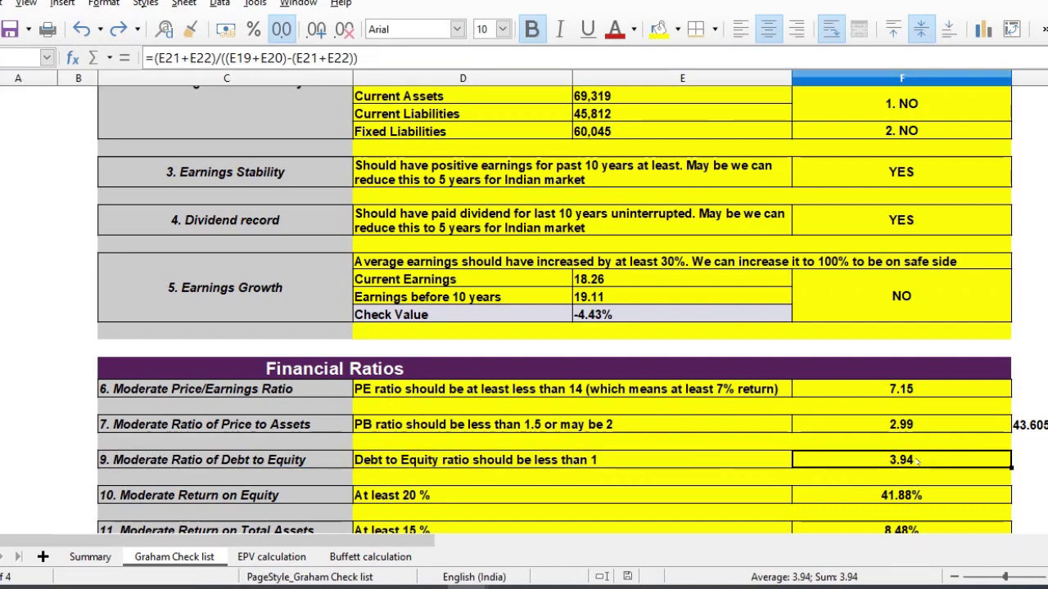
- Highlight the whole Moderate Return on Equity row to compare its value with the criterion
{"action": "key", "text": "Down"}
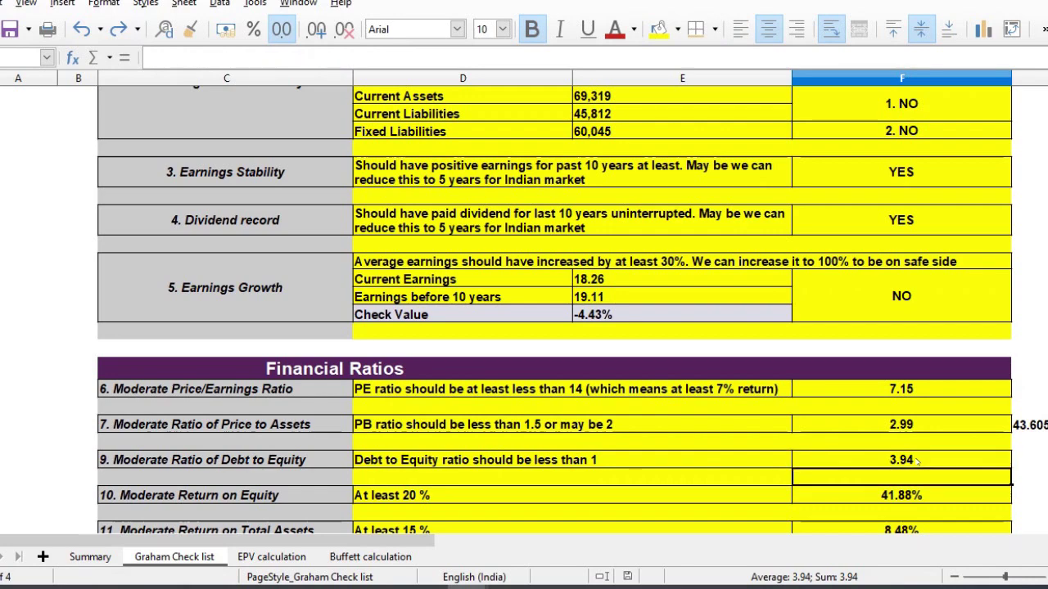
{"action": "key", "text": "Down"}
{"action": "key", "text": "Down"}
{"action": "key", "text": "Down"}
{"action": "key", "text": "Up"}
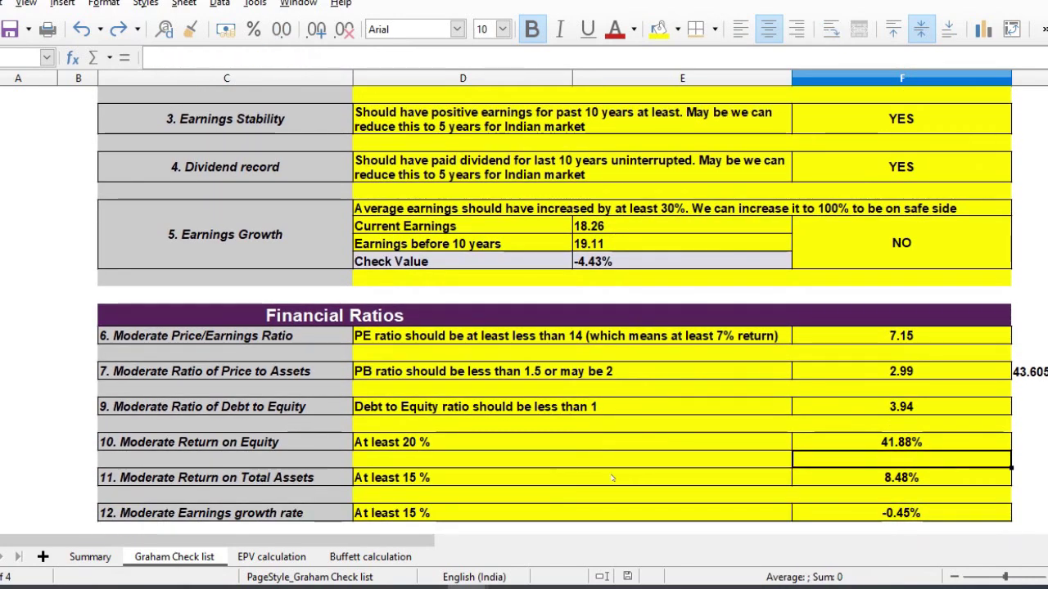
{"action": "left_click", "coordinate": [1, 442]}
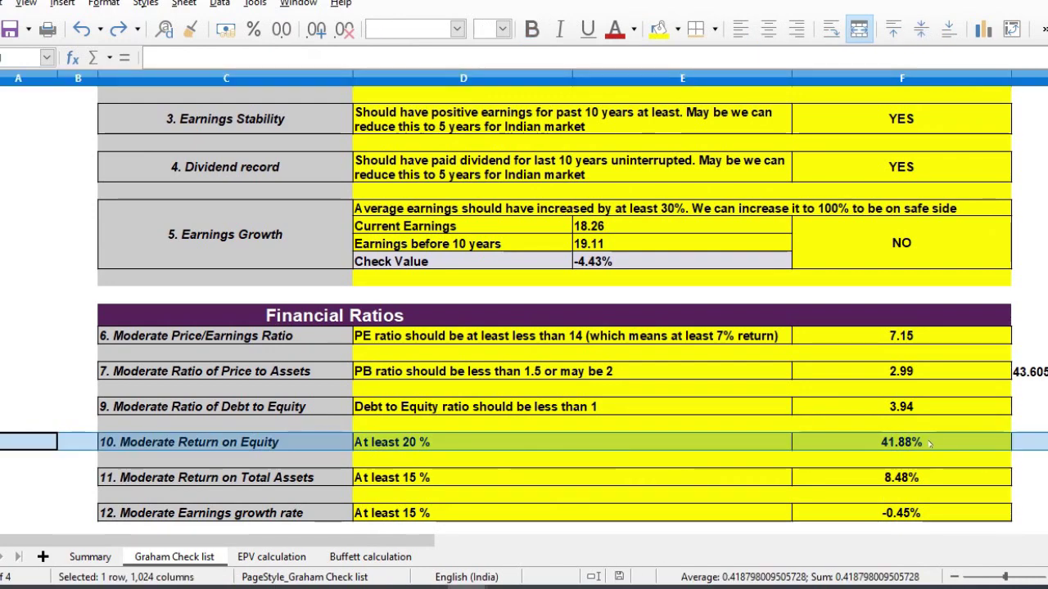
- Examine the return on total assets and earnings growth rate rows, including the return formula and the current earnings formula
{"action": "left_click", "coordinate": [1, 477]}
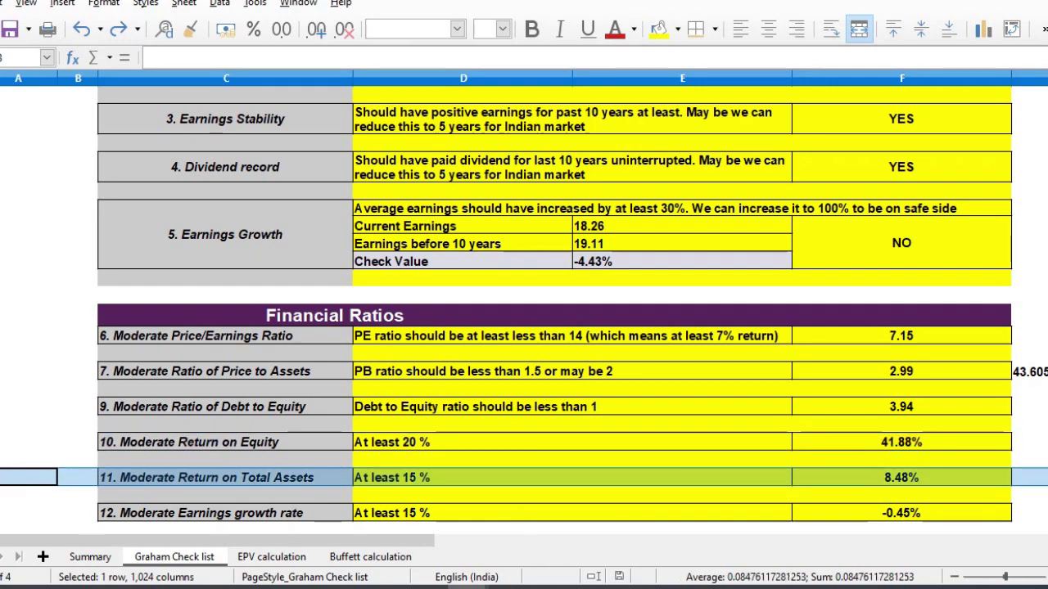
{"action": "left_click", "coordinate": [934, 481]}
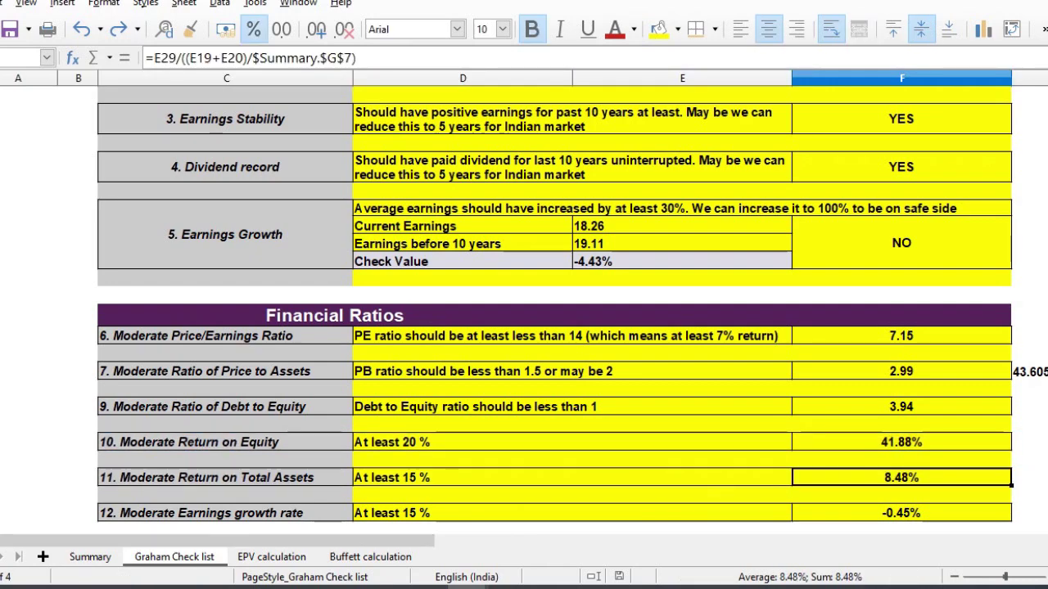
{"action": "left_click", "coordinate": [4, 513]}
{"action": "left_click", "coordinate": [576, 226]}
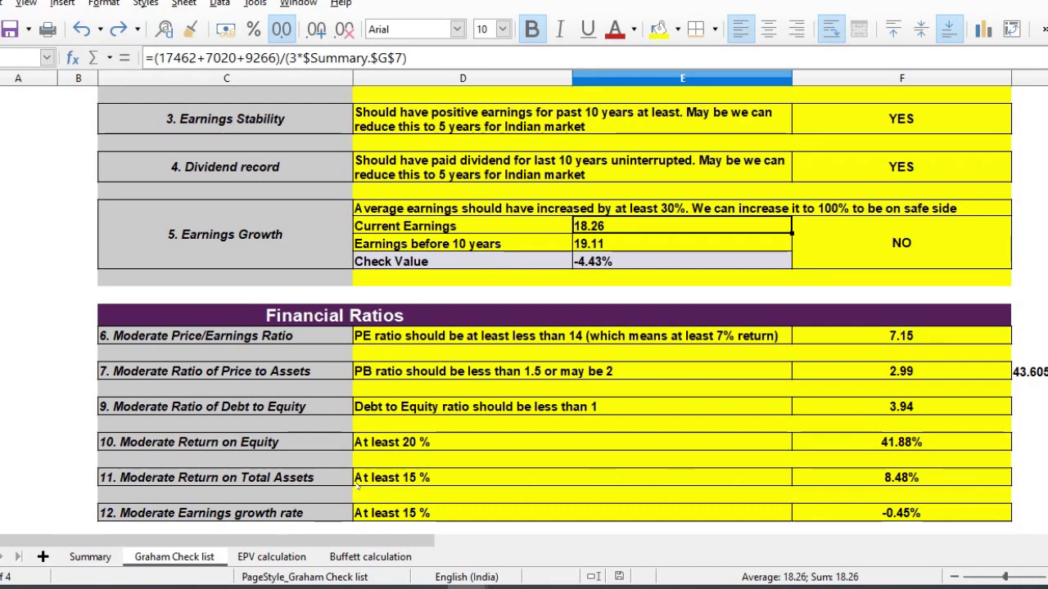
- Open the EPV calculation sheet and review the formulas for income from operations, expenses, income before tax and its margin
{"action": "left_click", "coordinate": [279, 557]}
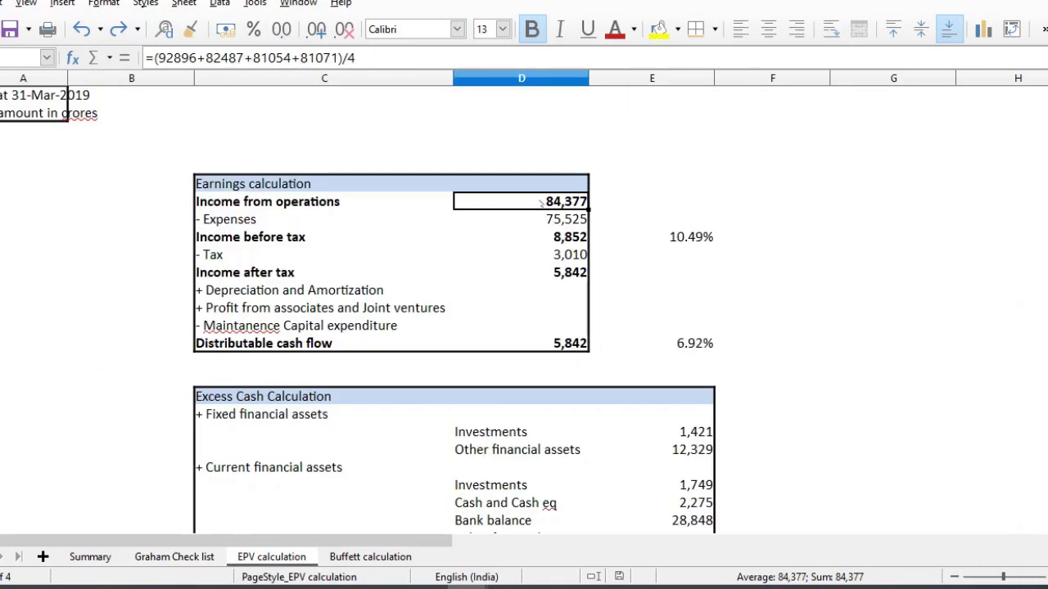
{"action": "key", "text": "Down"}
{"action": "key", "text": "Down"}
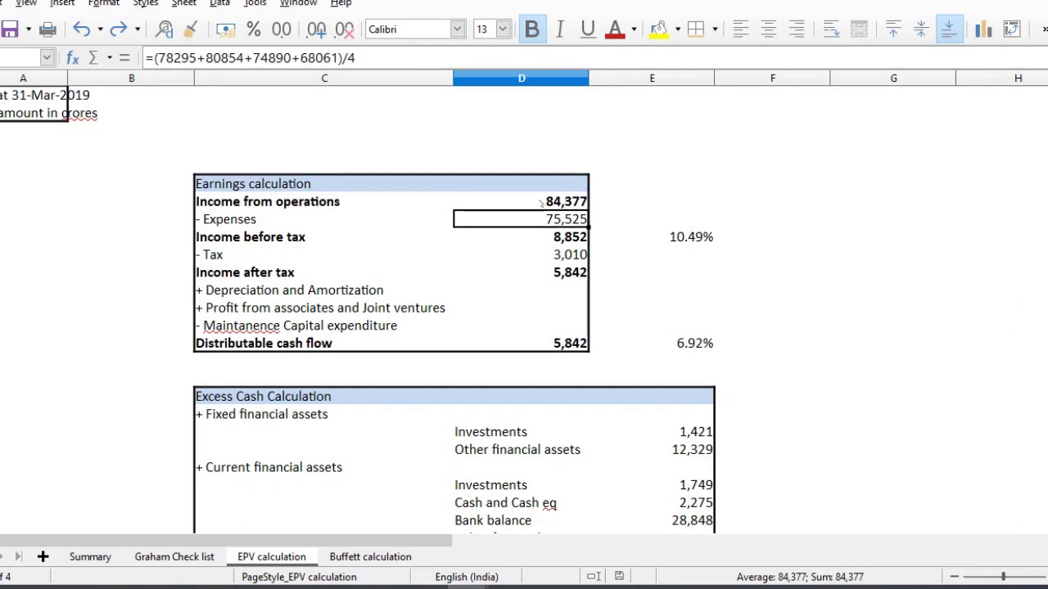
{"action": "key", "text": "Right"}
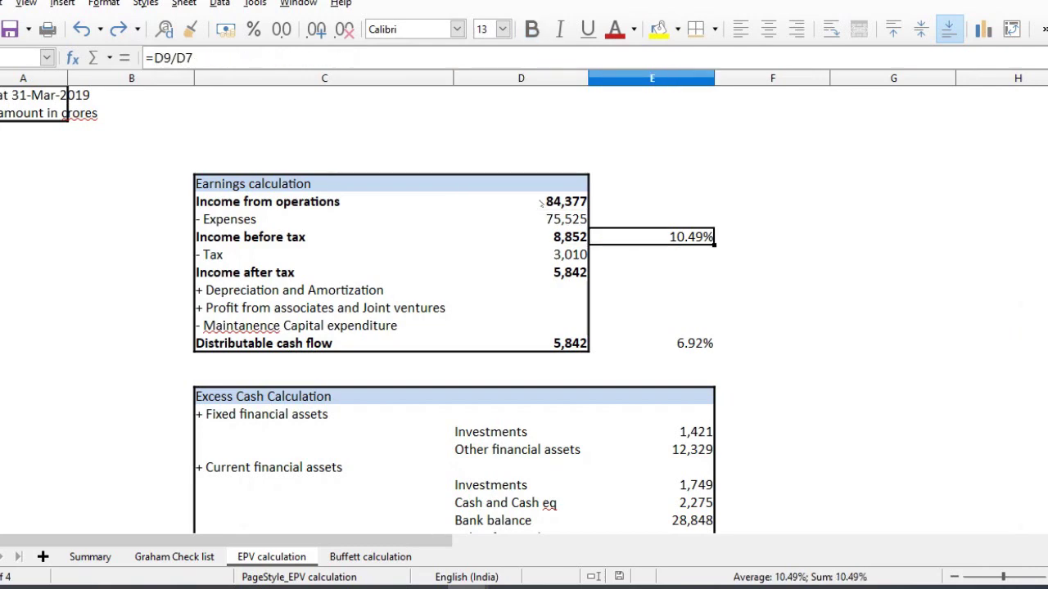
{"action": "key", "text": "Left"}
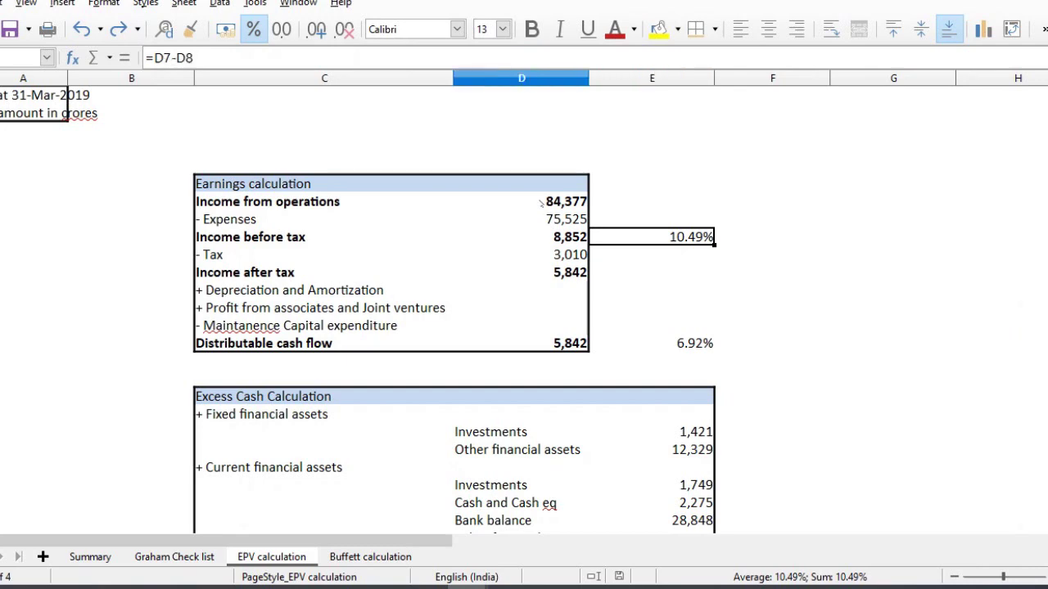
- Review the rest of the earnings calculation, from the tax row down to distributable cash flow
{"action": "key", "text": "Down"}
{"action": "key", "text": "Down"}
{"action": "key", "text": "Down"}
{"action": "key", "text": "Down"}
{"action": "key", "text": "Down"}
{"action": "key", "text": "Down"}
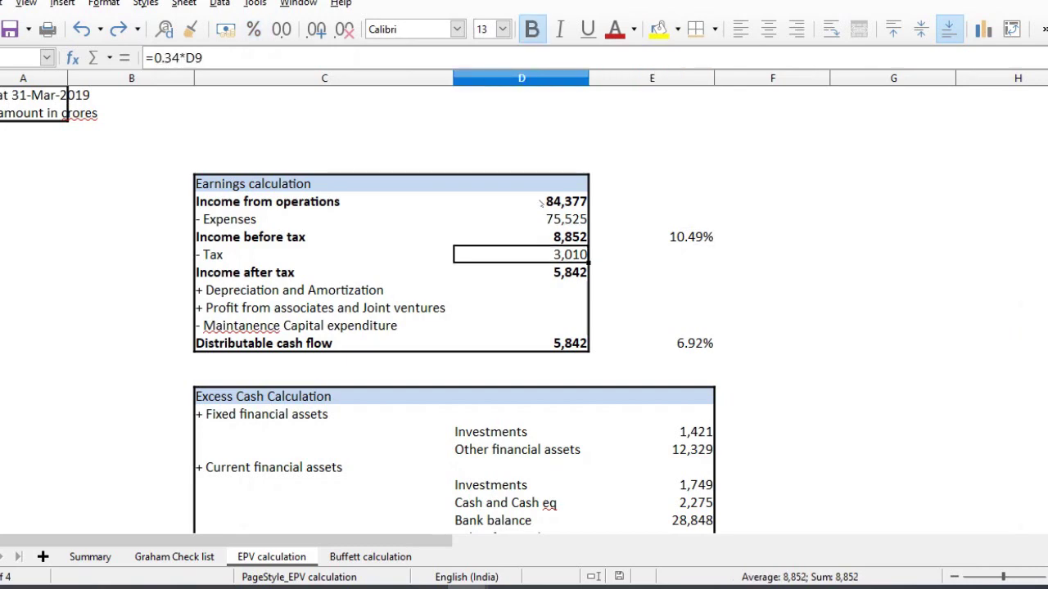
- Check the distributable cash flow margin and select the fixed and current financial asset values in the excess cash calculation
{"action": "key", "text": "Right"}
{"action": "key", "text": "Left"}
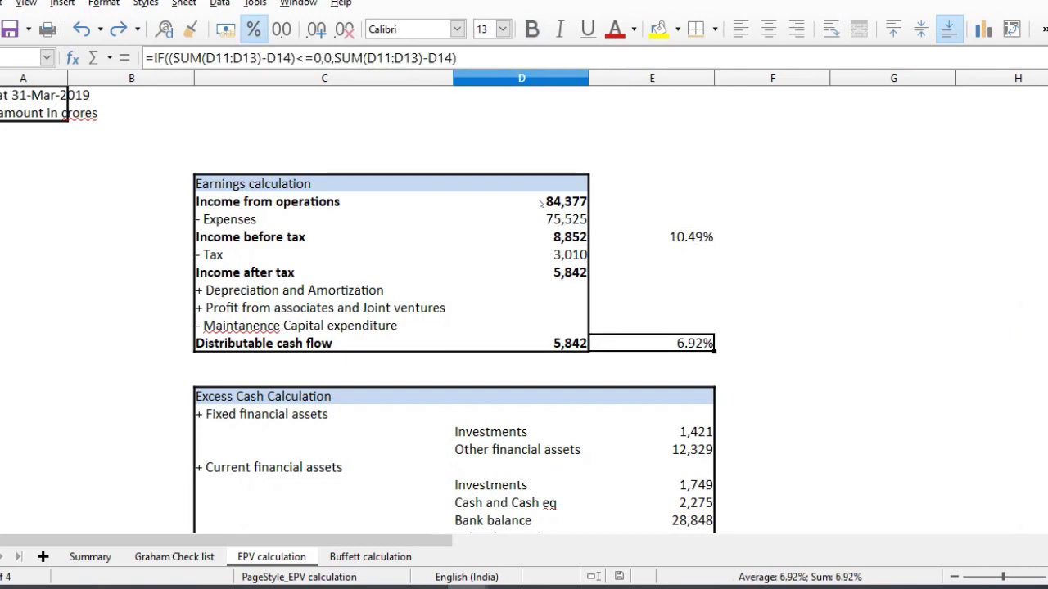
{"action": "key", "text": "Down"}
{"action": "key", "text": "Down"}
{"action": "key", "text": "Down"}
{"action": "key", "text": "Down"}
{"action": "key", "text": "Down"}
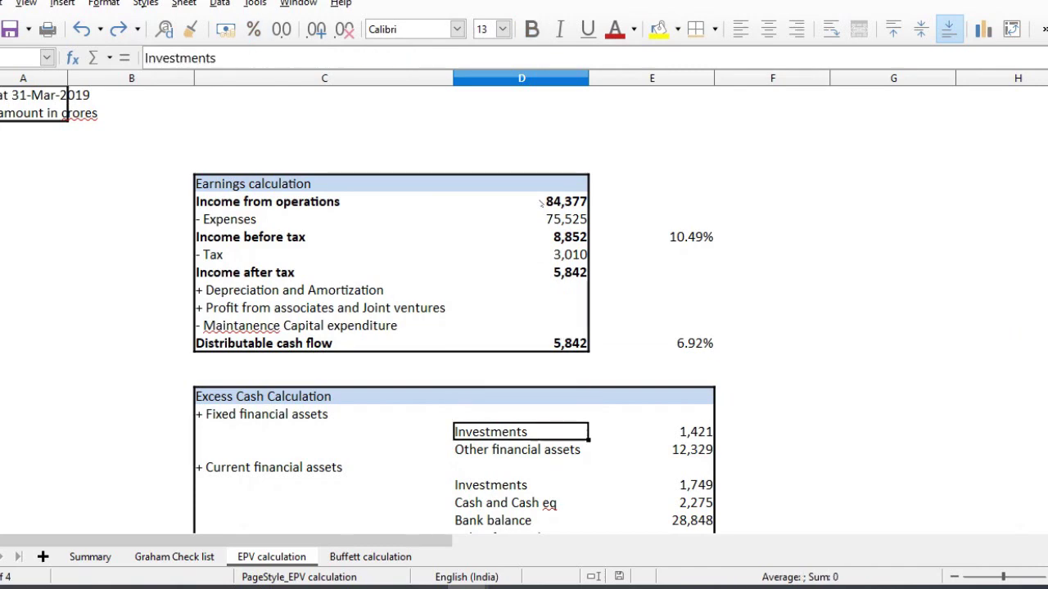
{"action": "key", "text": "Right"}
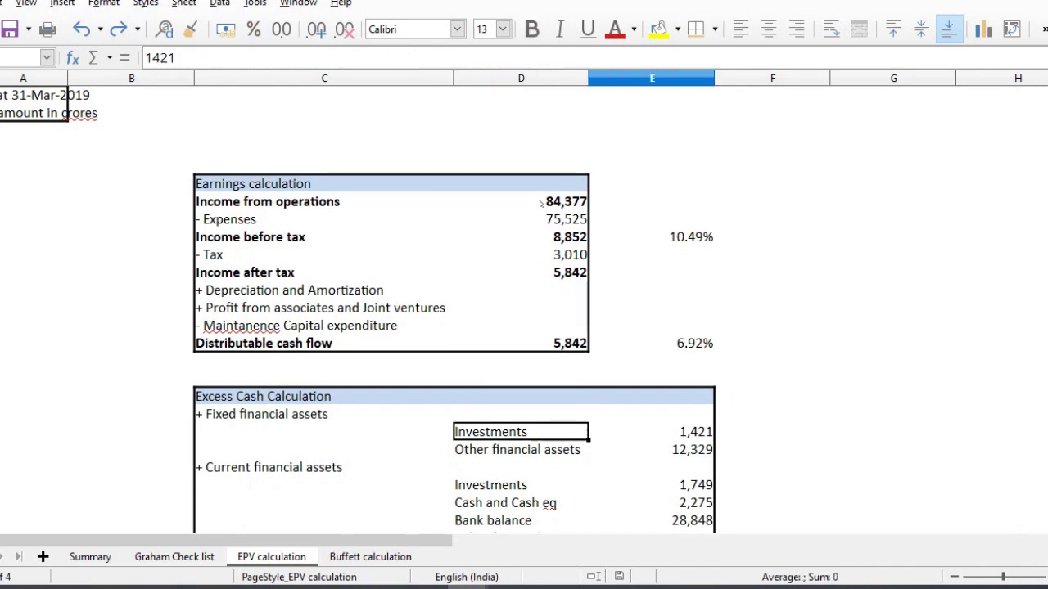
{"action": "key", "text": "shift+Down"}
{"action": "key", "text": "shift+Down"}
{"action": "key", "text": "shift+Down"}
{"action": "key", "text": "shift+Down"}
{"action": "key", "text": "shift+Down"}
{"action": "key", "text": "shift+Down"}
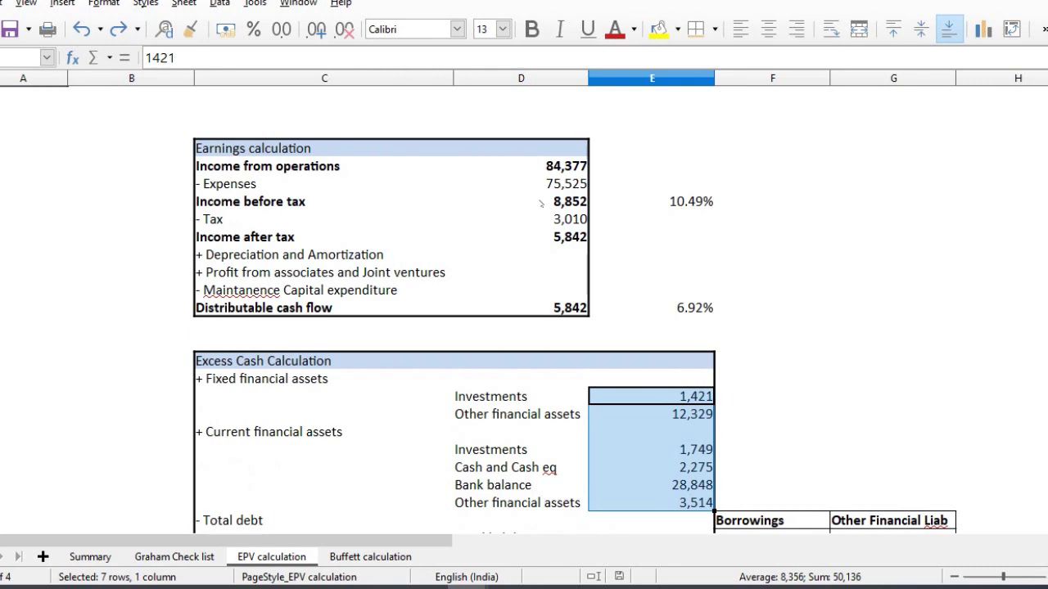
- Go through the remaining excess cash items and select the fixed and current liabilities values under Total debt
{"action": "left_click", "coordinate": [530, 453]}
{"action": "key", "text": "Down"}
{"action": "key", "text": "Down"}
{"action": "key", "text": "Down"}
{"action": "key", "text": "Down"}
{"action": "key", "text": "Down"}
{"action": "key", "text": "Down"}
{"action": "key", "text": "Down"}
{"action": "key", "text": "Down"}
{"action": "key", "text": "Down"}
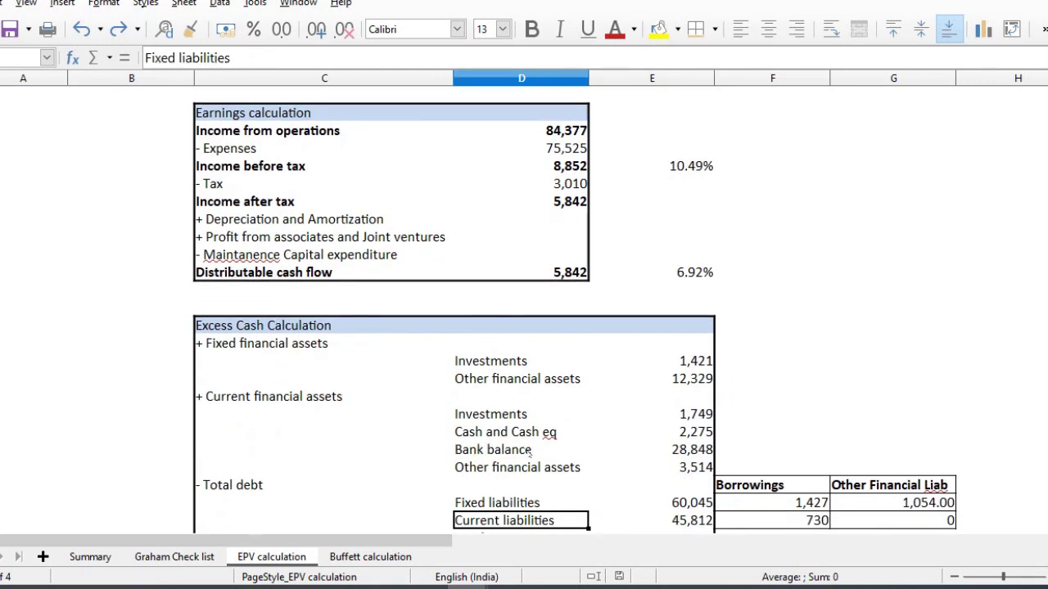
{"action": "key", "text": "Up"}
{"action": "key", "text": "Up"}
{"action": "key", "text": "Up"}
{"action": "key", "text": "Right"}
{"action": "key", "text": "shift+Down"}
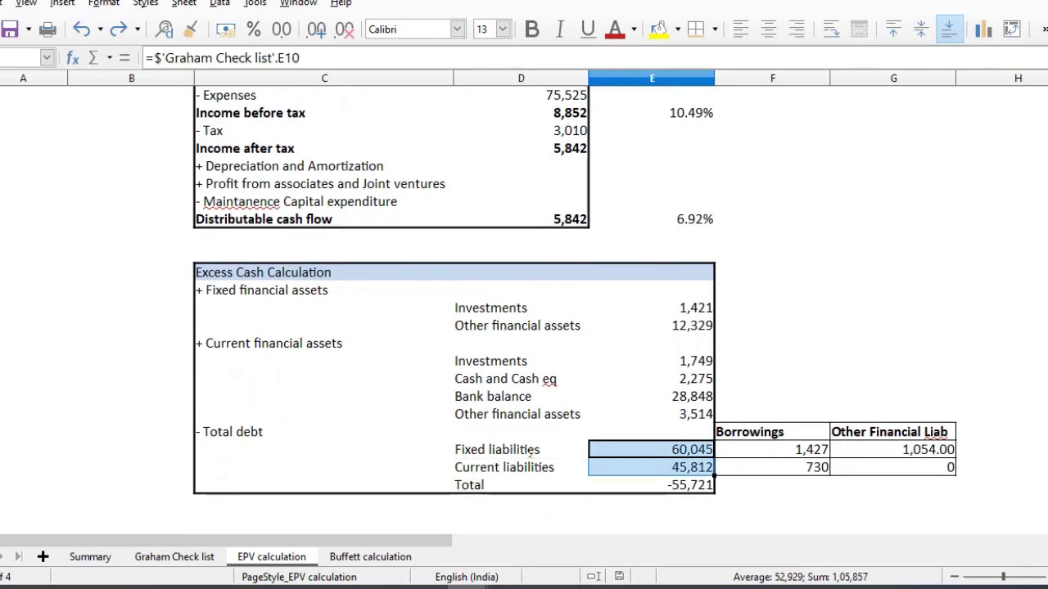
- Compare the Borrowings figures with the total liabilities and highlight the entire fixed and current liabilities rows
{"action": "key", "text": "Right"}
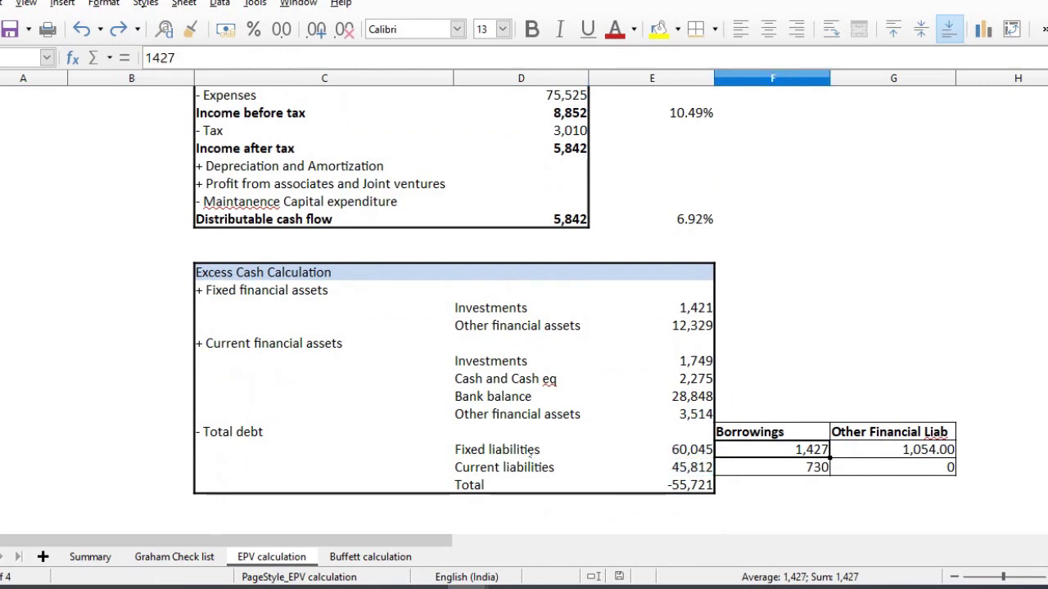
{"action": "key", "text": "shift+Down"}
{"action": "key", "text": "Up"}
{"action": "key", "text": "Up"}
{"action": "key", "text": "Down"}
{"action": "key", "text": "Left"}
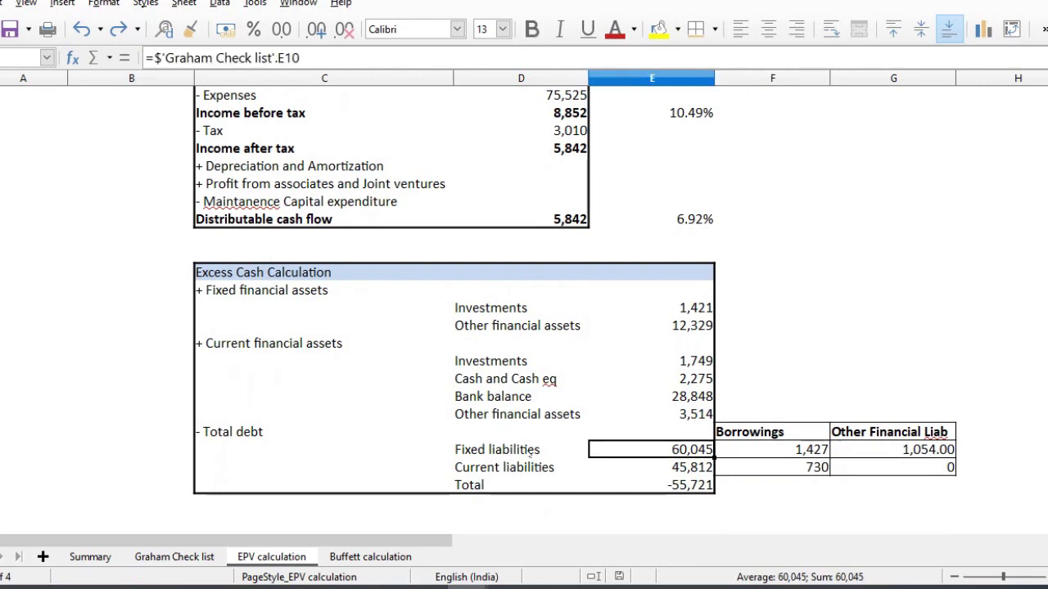
{"action": "key", "text": "shift+space"}
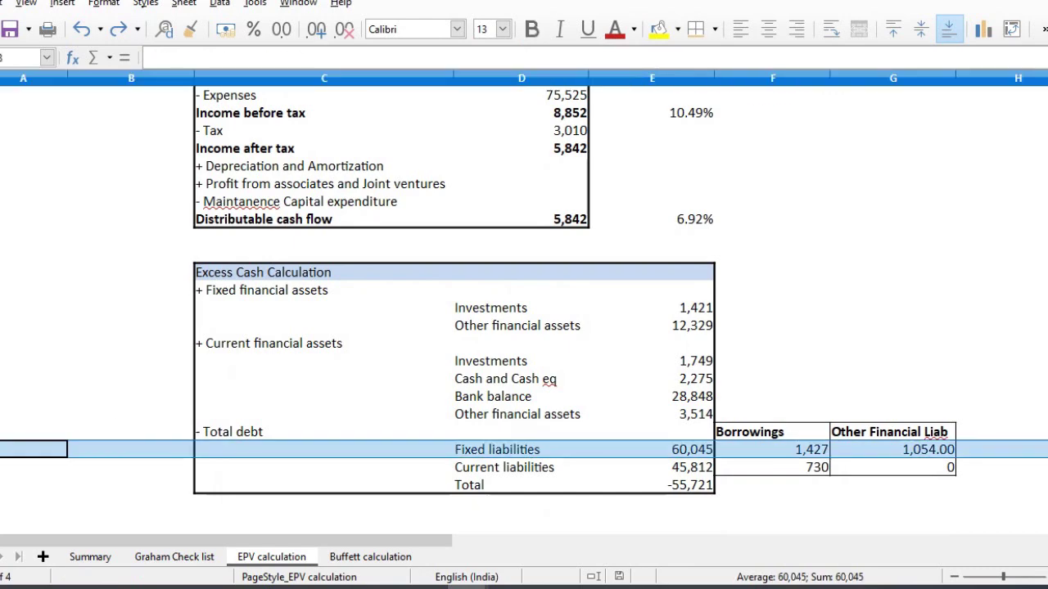
{"action": "key", "text": "shift+Down"}
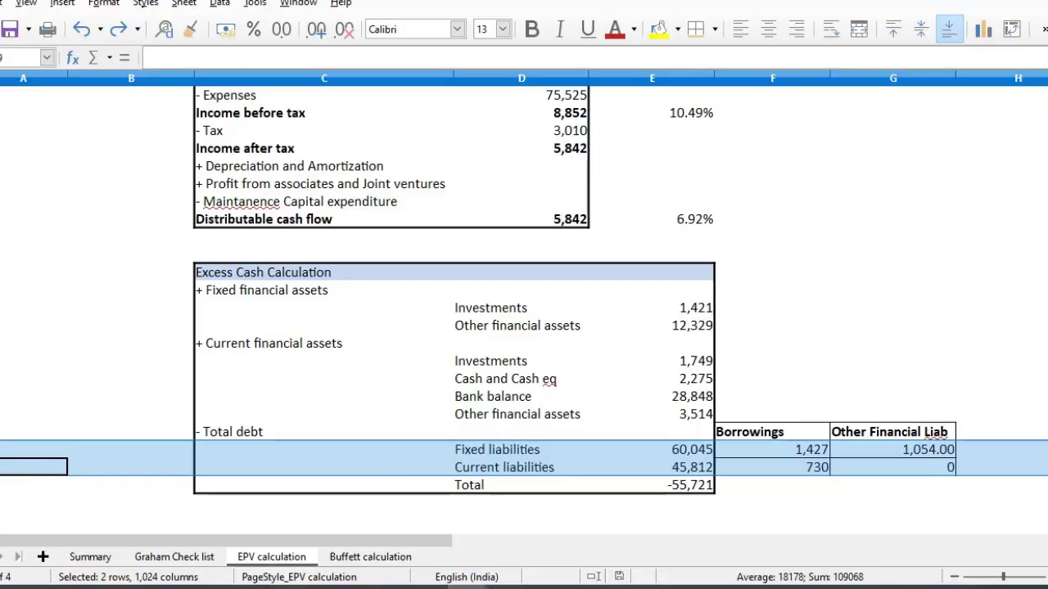
- Switch to the annual report PDF and examine the Provisions row and its note number under Non-Current Liabilities
{"action": "key", "text": "alt+Tab"}
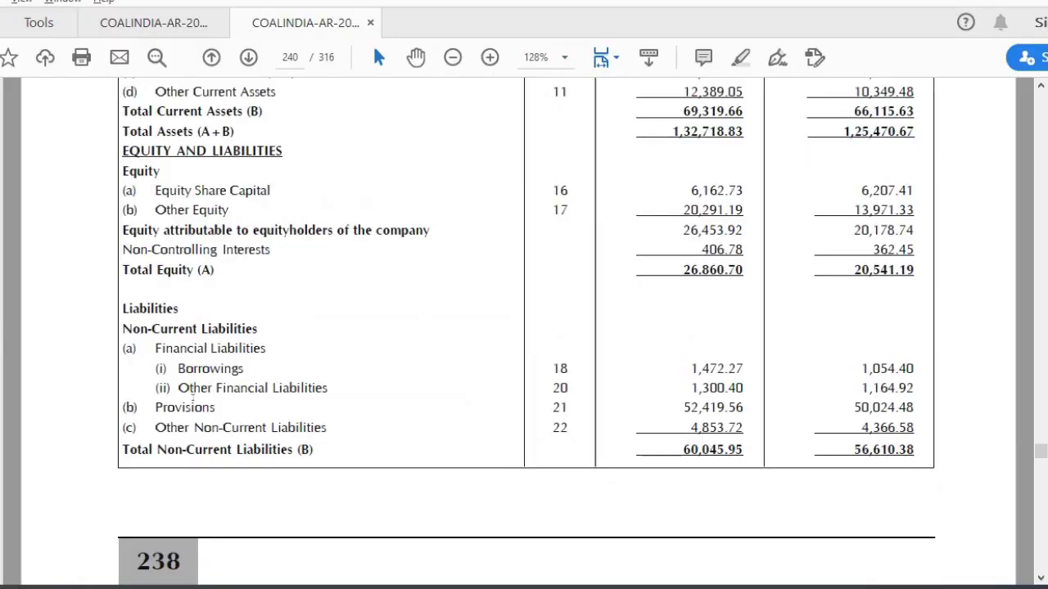
{"action": "triple_click", "coordinate": [187, 407]}
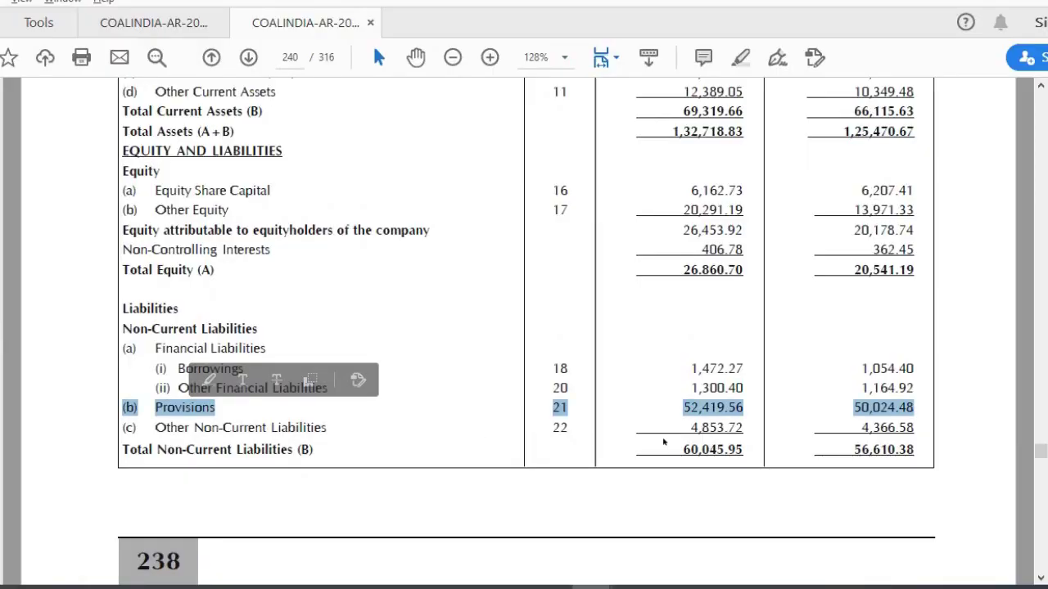
{"action": "left_click", "coordinate": [964, 481]}
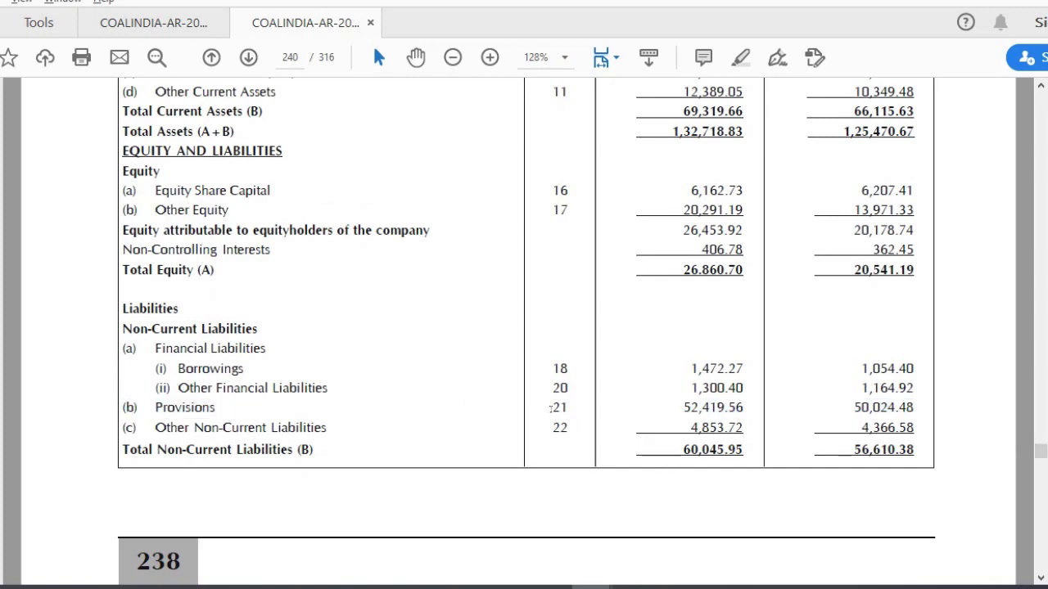
{"action": "left_click_drag", "start_coordinate": [550, 407], "coordinate": [568, 407]}
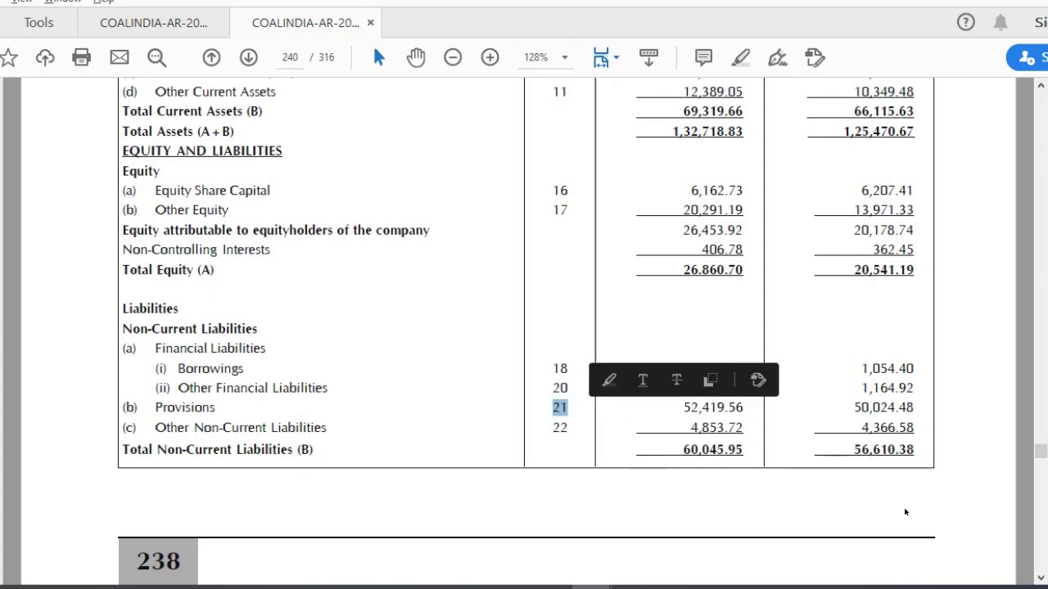
{"action": "left_click", "coordinate": [957, 482]}
- Examine the Current Liabilities section of the consolidated balance sheet, highlighting Other Current Liabilities and its note number
{"action": "scroll", "coordinate": [957, 482], "scroll_direction": "down", "scroll_amount": 5}
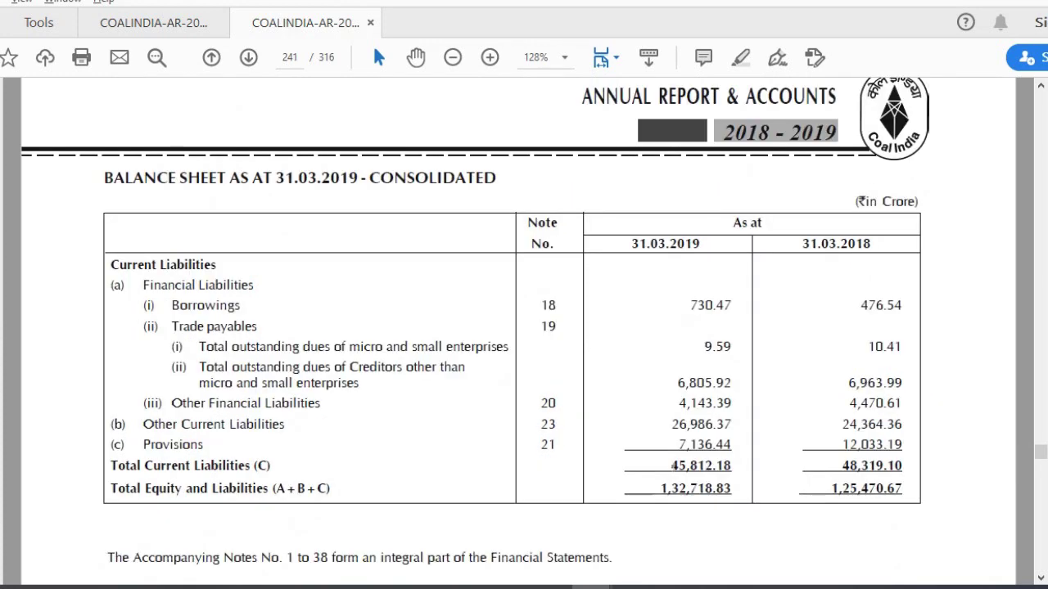
{"action": "double_click", "coordinate": [673, 465]}
{"action": "triple_click", "coordinate": [221, 426]}
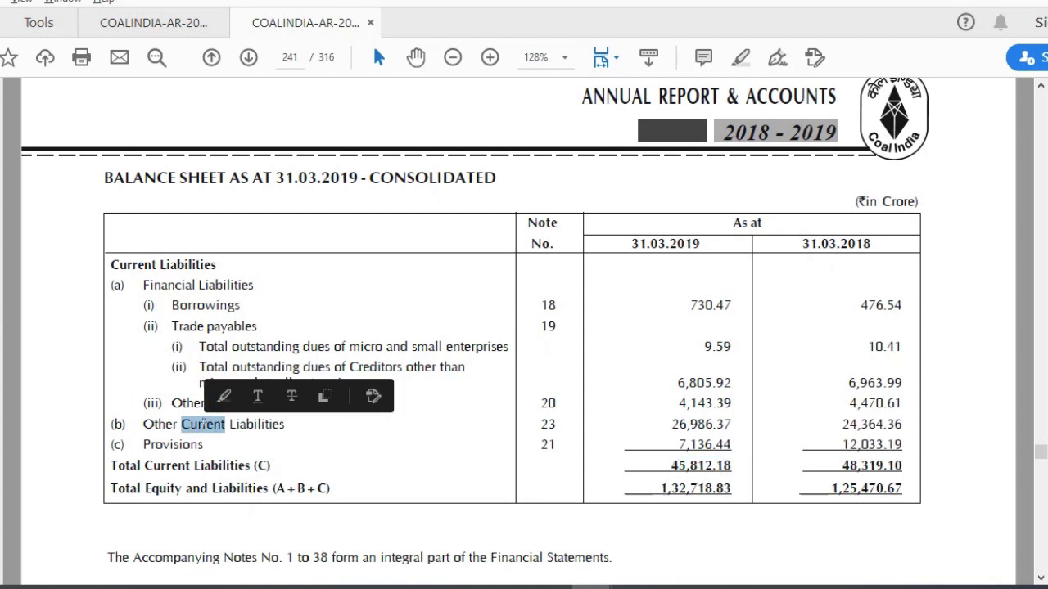
{"action": "left_click", "coordinate": [979, 460]}
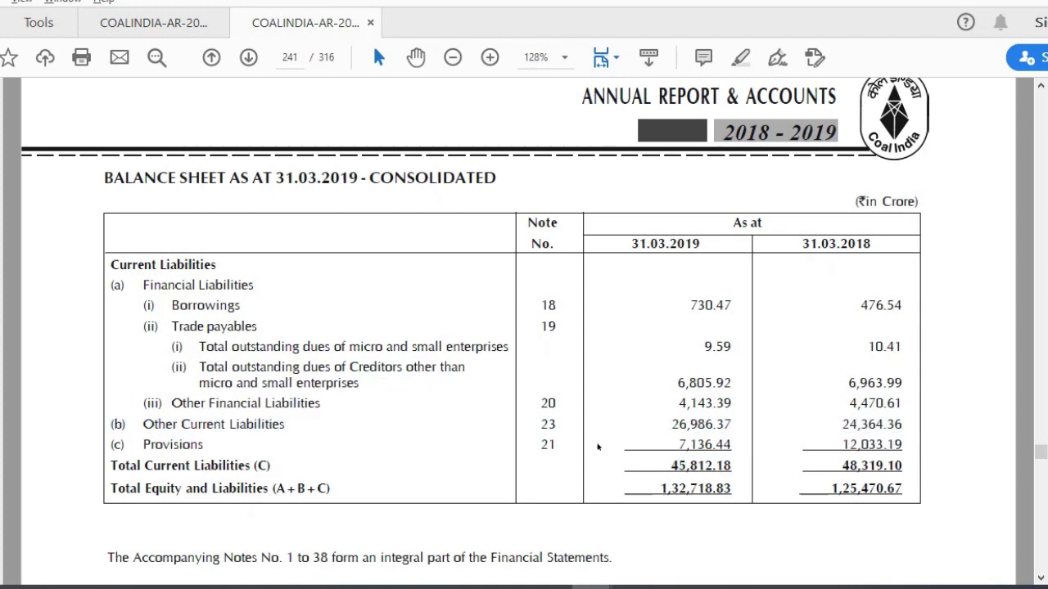
{"action": "left_click_drag", "start_coordinate": [541, 424], "coordinate": [563, 424]}
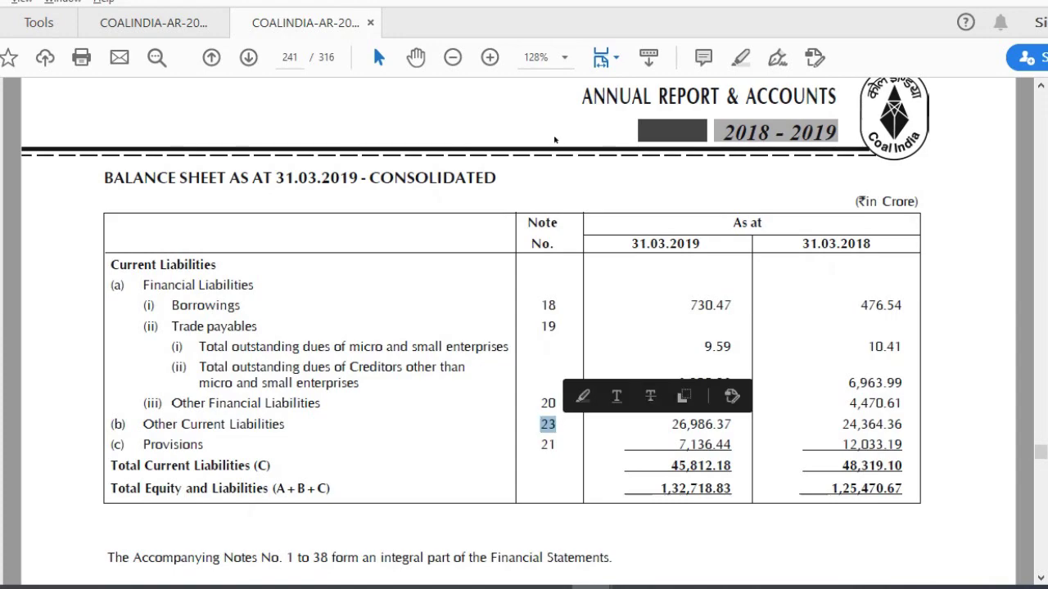
- Open Note 21 on provisions and examine the Stripping Activity Adjustment row by highlighting it
{"action": "left_click", "coordinate": [548, 445]}
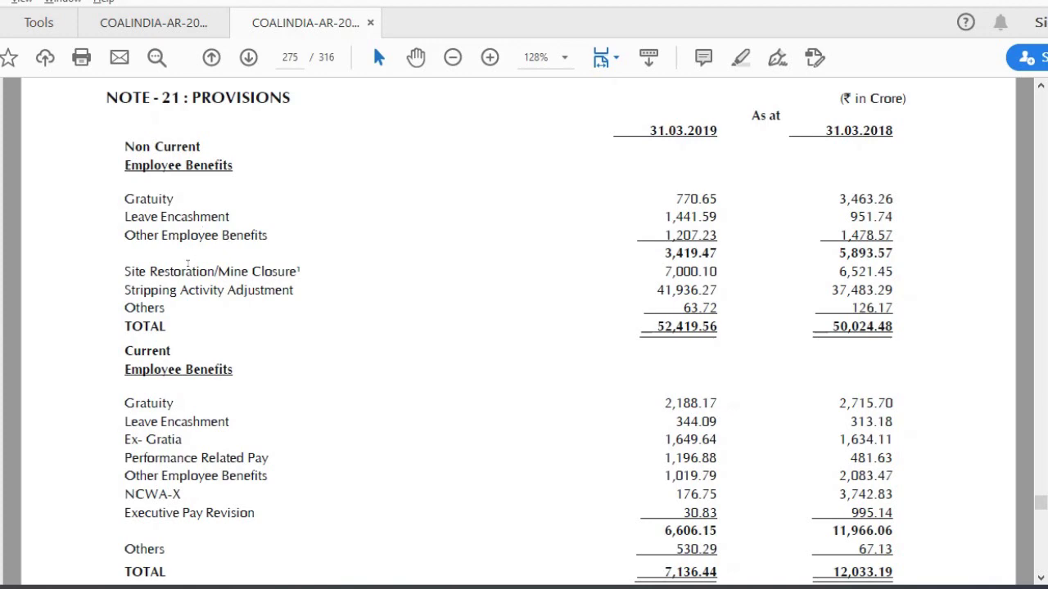
{"action": "triple_click", "coordinate": [160, 291]}
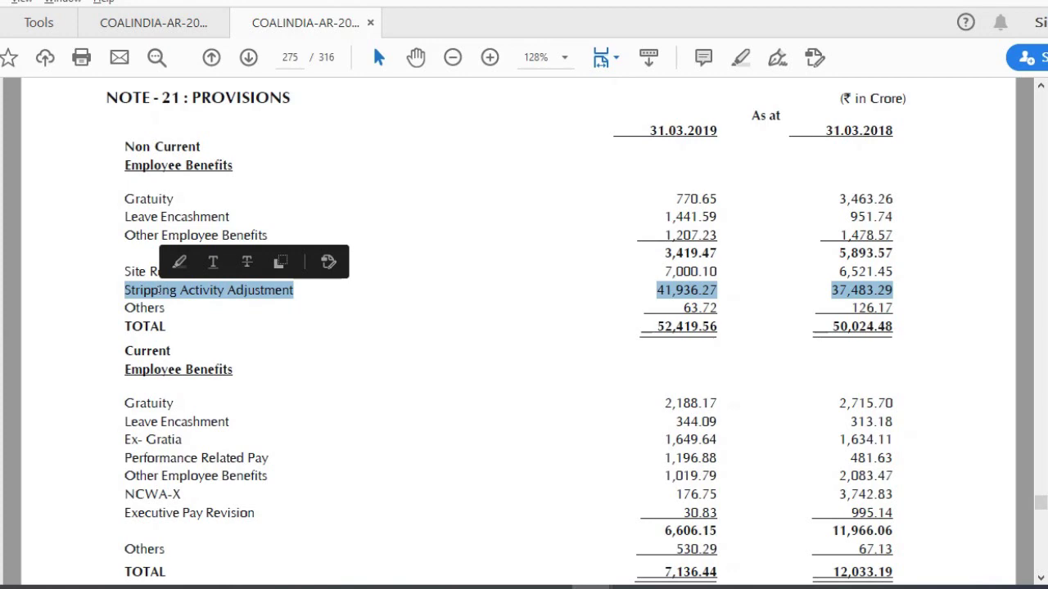
{"action": "double_click", "coordinate": [161, 290]}
{"action": "key", "text": "ctrl+a"}
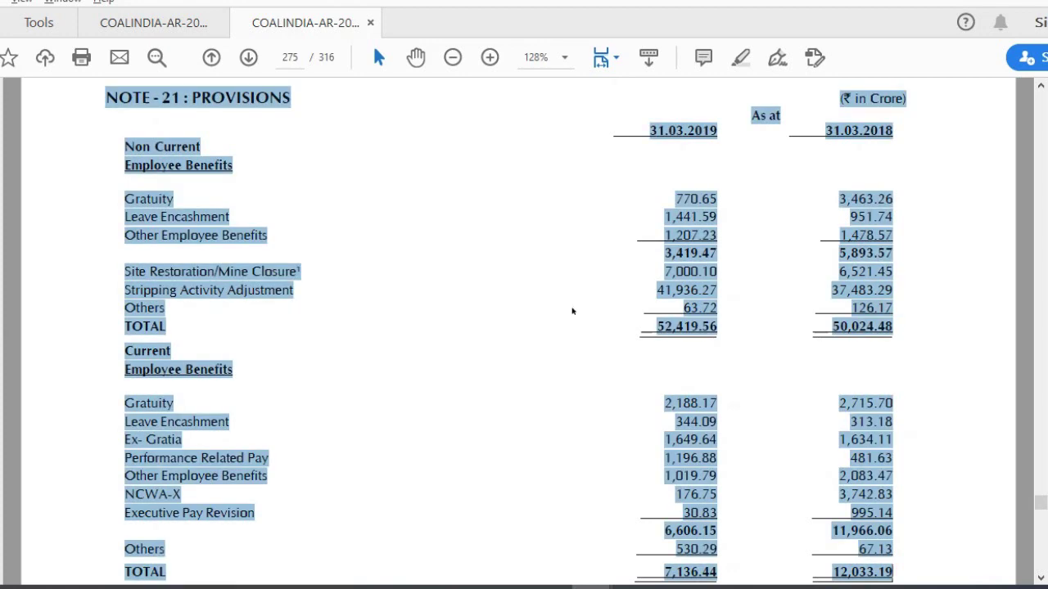
{"action": "left_click", "coordinate": [572, 311]}
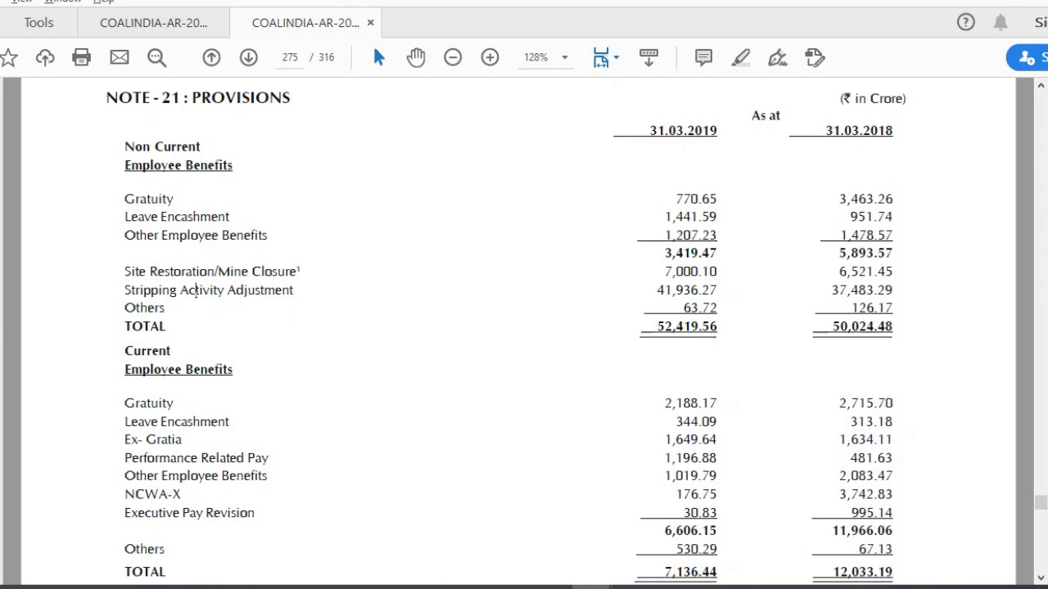
{"action": "triple_click", "coordinate": [196, 291]}
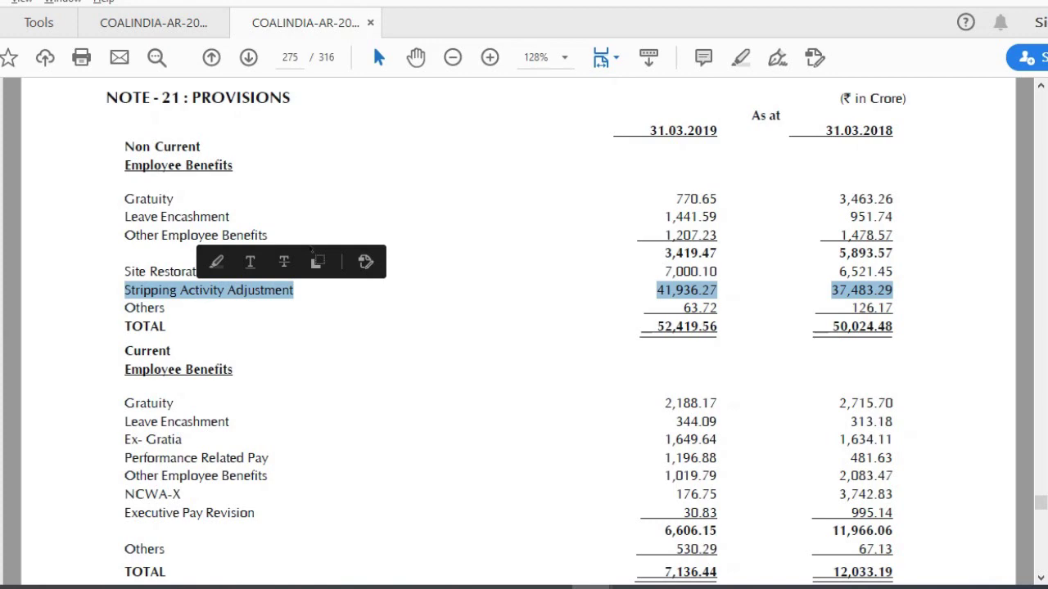
{"action": "left_click", "coordinate": [175, 287]}
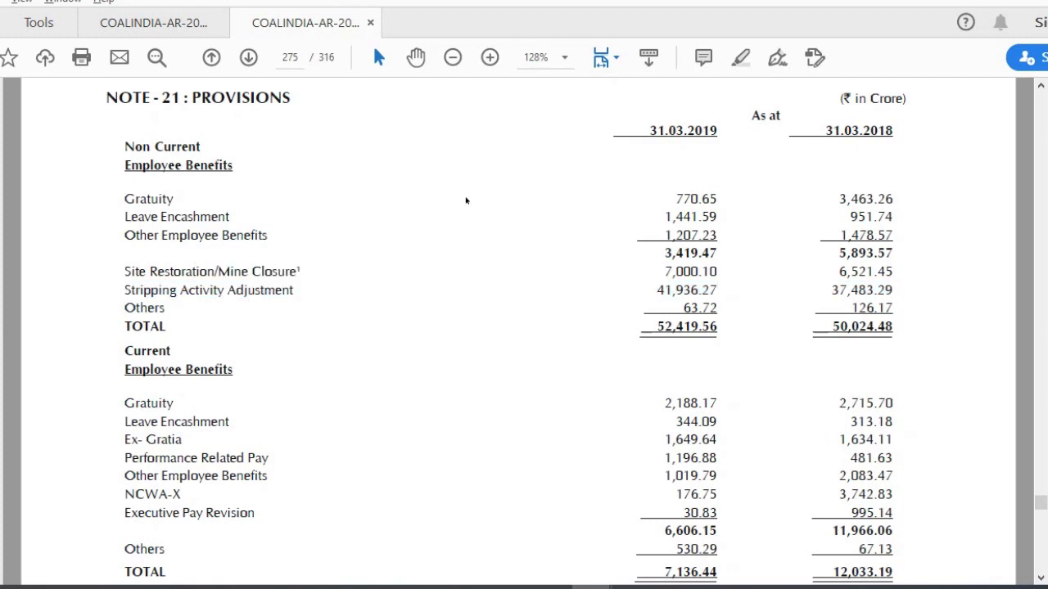
{"action": "double_click", "coordinate": [175, 290]}
{"action": "left_click", "coordinate": [479, 389]}
- Go to Note 23 on other current liabilities and highlight the Advance from customers / others row
{"action": "scroll", "coordinate": [479, 389], "scroll_direction": "down", "scroll_amount": 10}
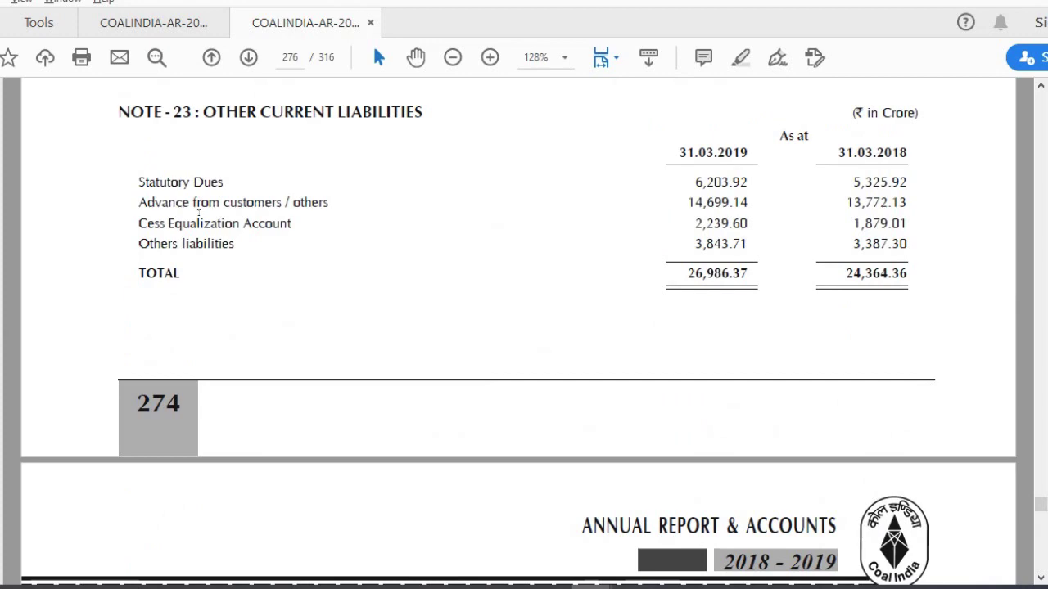
{"action": "triple_click", "coordinate": [211, 203]}
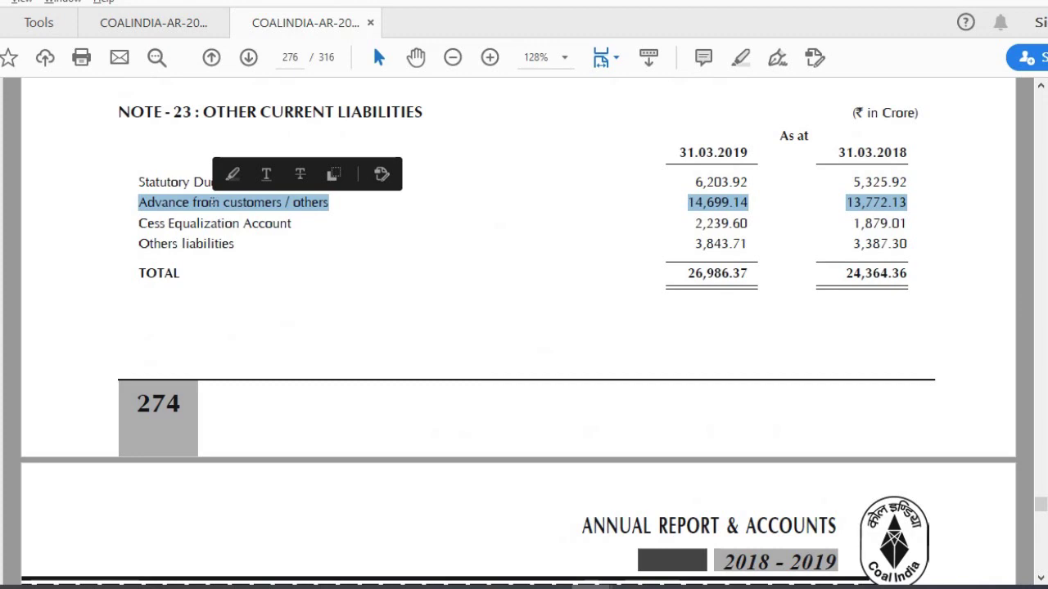
{"action": "left_click", "coordinate": [334, 293]}
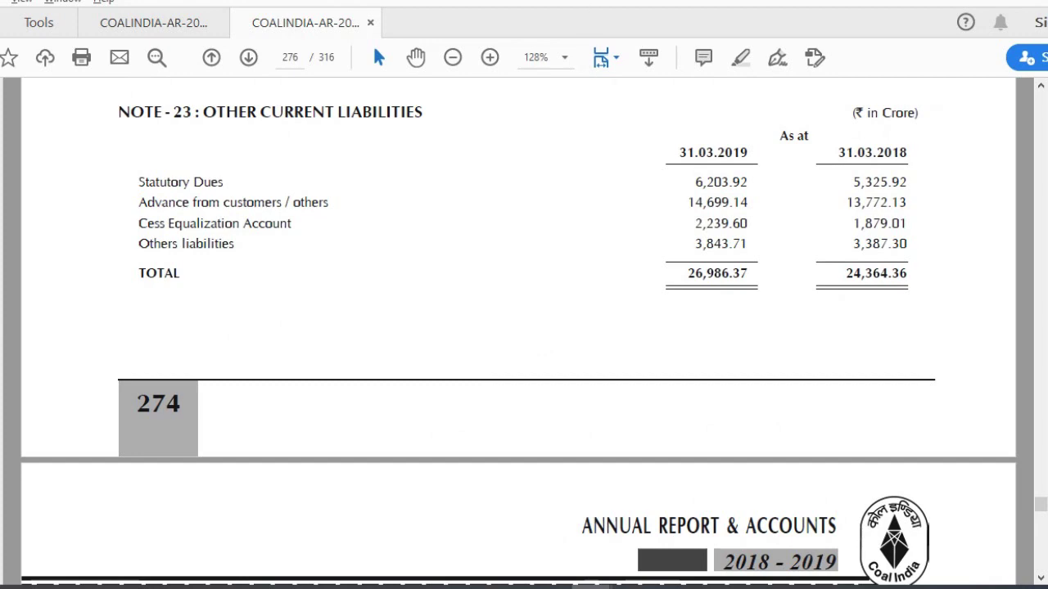
- Return to the spreadsheet and make the fixed and current liabilities under Total debt equal their Borrowings plus Other Financial Liab amounts
{"action": "key", "text": "alt+Tab"}
{"action": "left_click", "coordinate": [681, 450]}
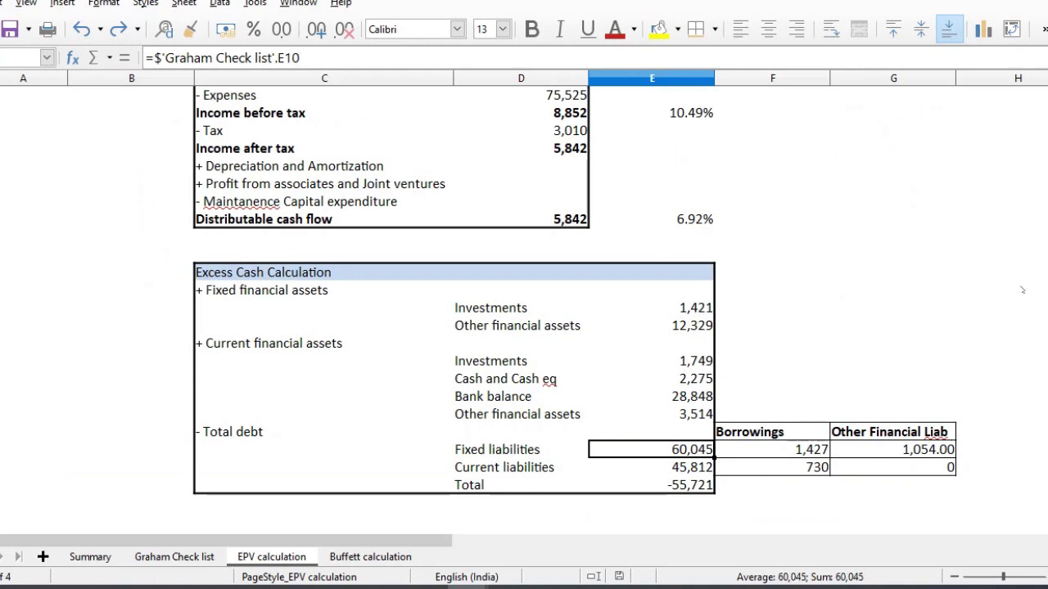
{"action": "type", "text": "=-"}
{"action": "key", "text": "Right"}
{"action": "key", "text": "Up"}
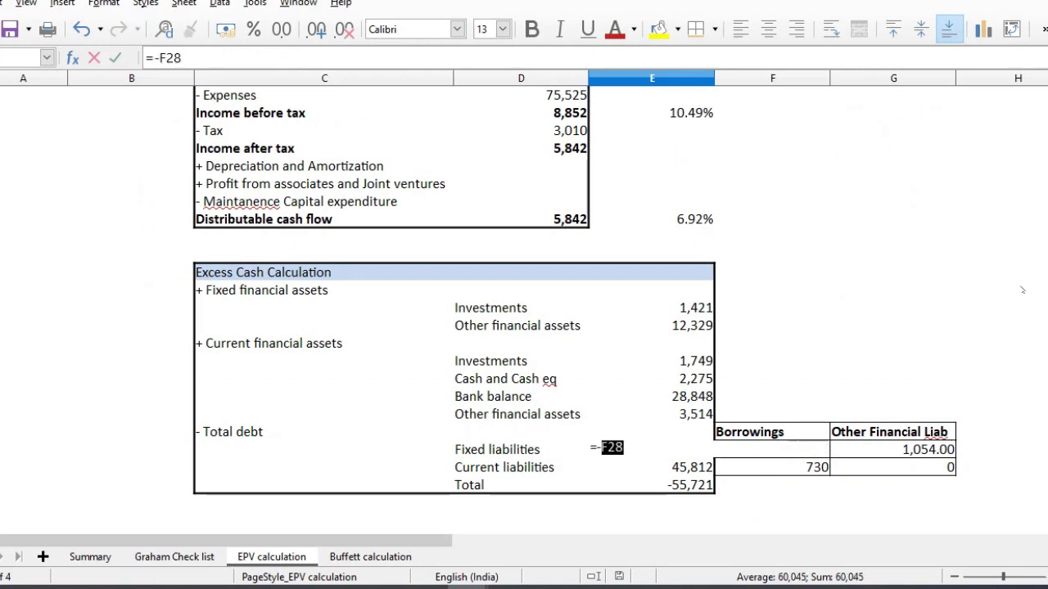
{"action": "type", "text": "+"}
{"action": "key", "text": "Right"}
{"action": "key", "text": "Right"}
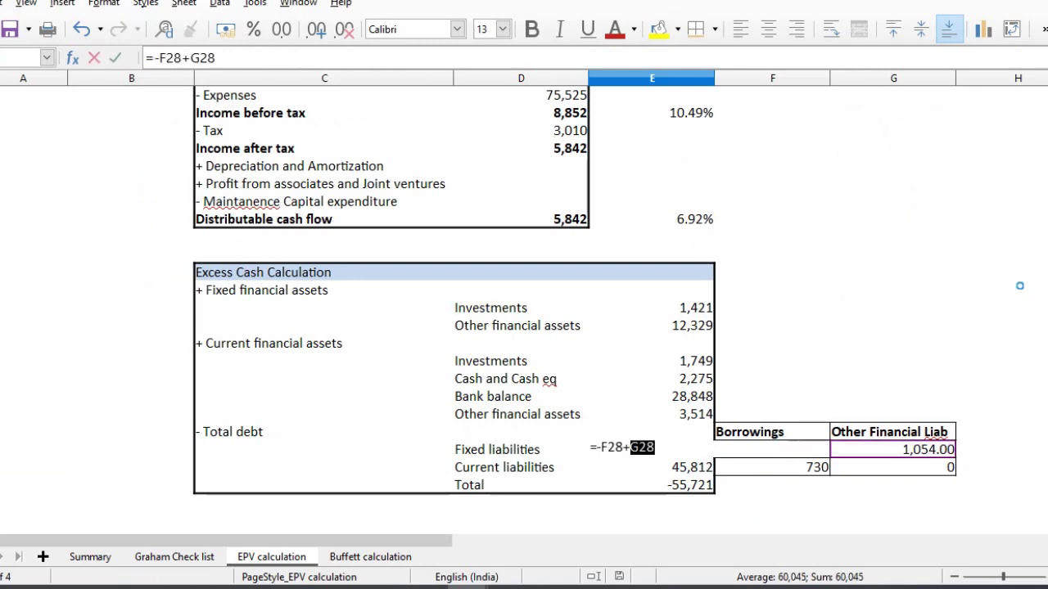
{"action": "key", "text": "Return"}
{"action": "key", "text": "Up"}
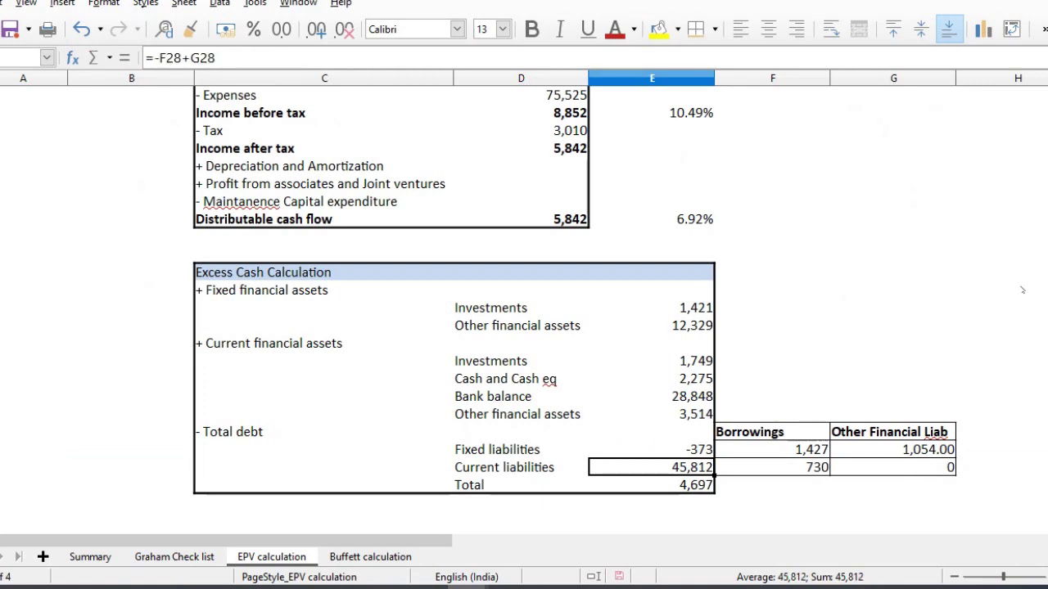
{"action": "key", "text": "F2"}
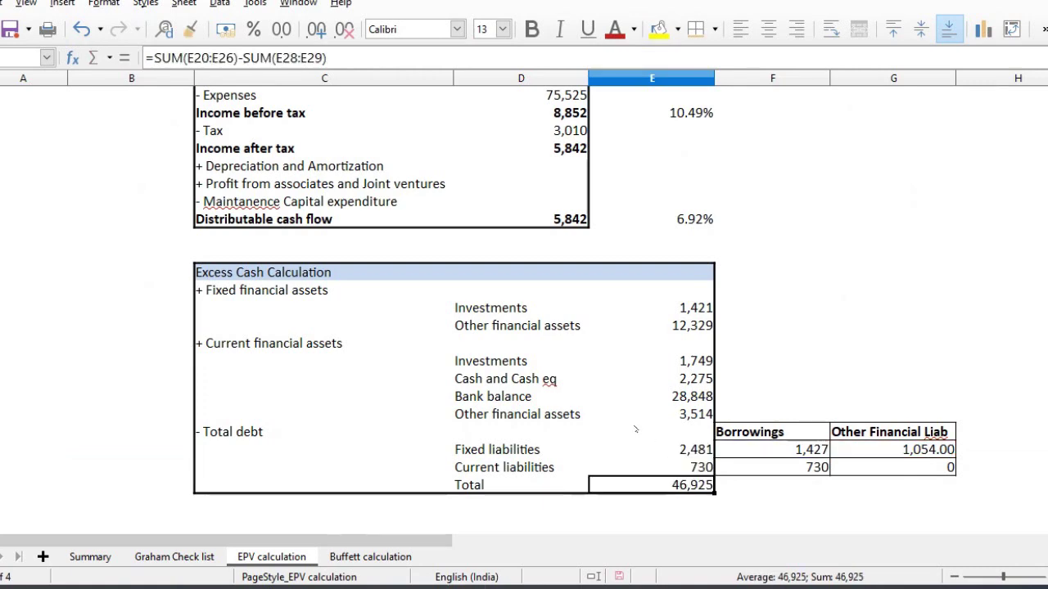
- Check the formulas for fixed liabilities, current liabilities and the excess cash total, and select the financial asset values
{"action": "left_click", "coordinate": [686, 453]}
{"action": "left_click", "coordinate": [690, 468]}
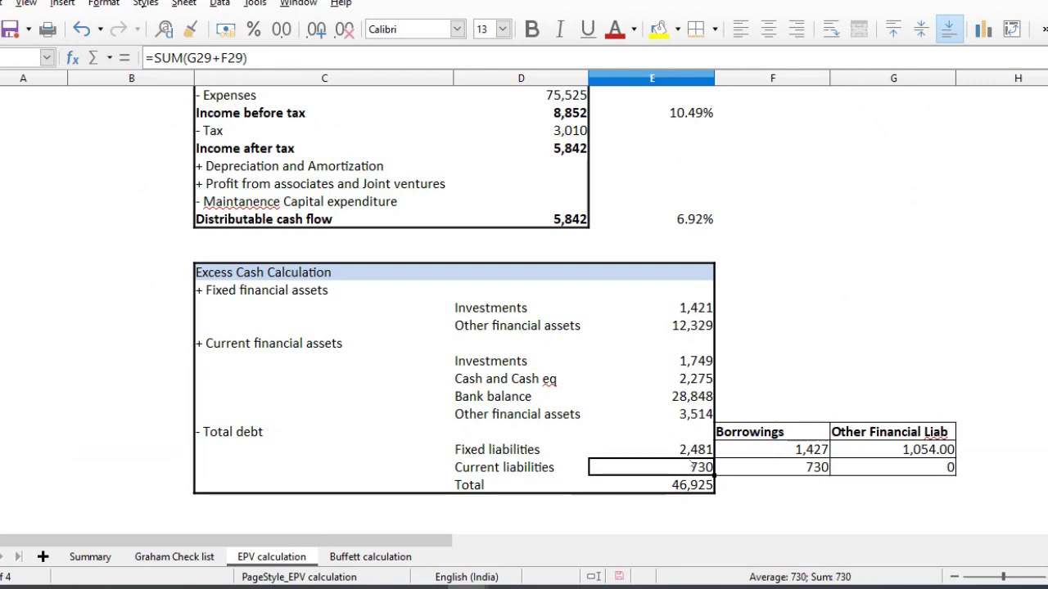
{"action": "left_click_drag", "start_coordinate": [696, 308], "coordinate": [714, 423]}
{"action": "left_click", "coordinate": [696, 483]}
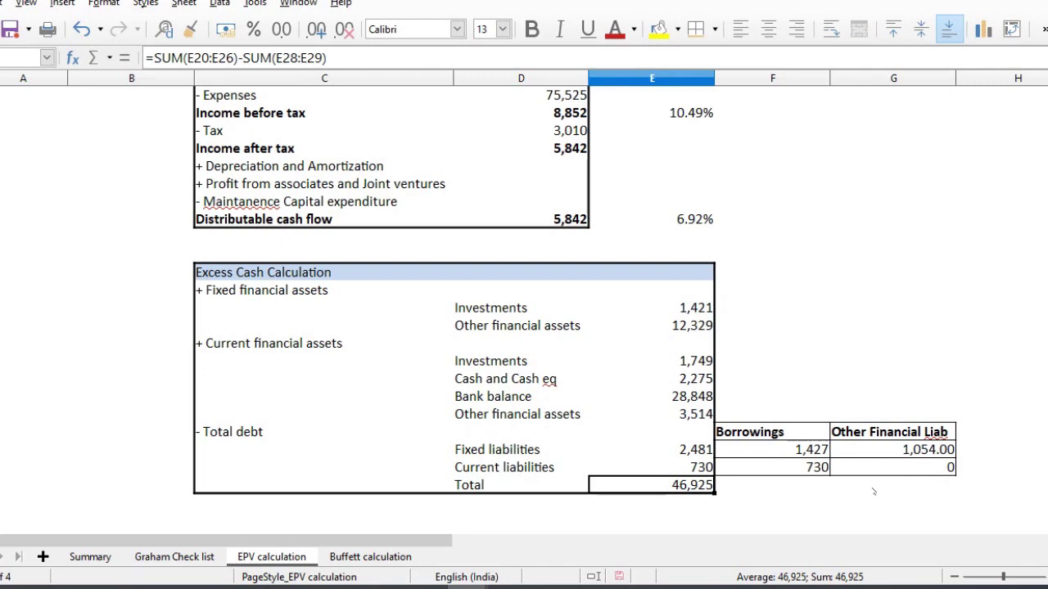
- Inspect the per share value formula for the 7.50% investment rate in the valuation table below the excess cash calculation
{"action": "key", "text": "Down"}
{"action": "key", "text": "Down"}
{"action": "key", "text": "Down"}
{"action": "key", "text": "Down"}
{"action": "key", "text": "Down"}
{"action": "key", "text": "Down"}
{"action": "key", "text": "Up"}
{"action": "key", "text": "Right"}
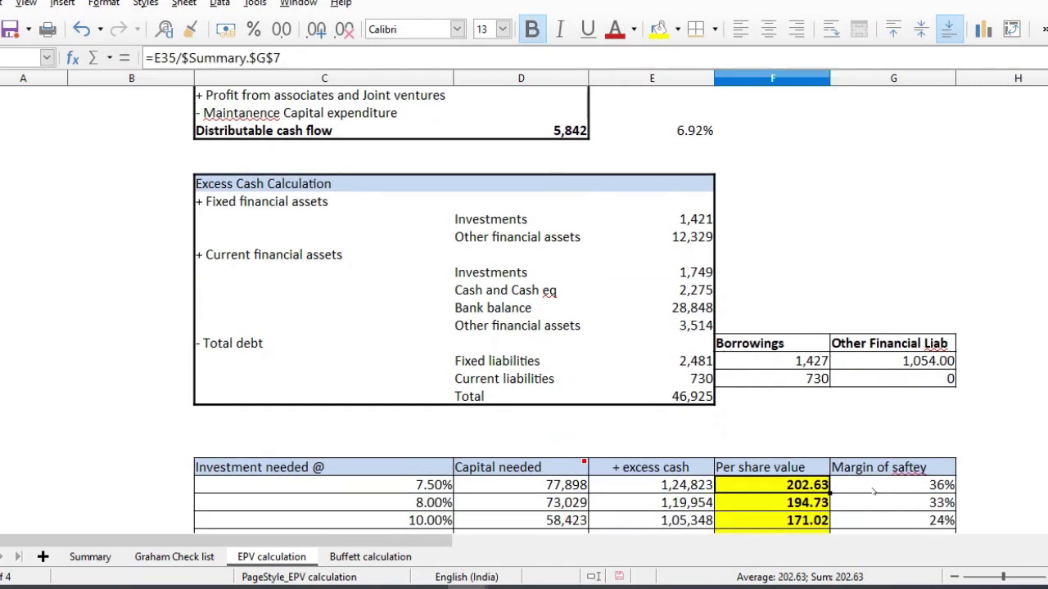
- Inspect the margin of safety formula for the 7.50% investment rate in the valuation table
{"action": "key", "text": "ctrl+shift+1"}
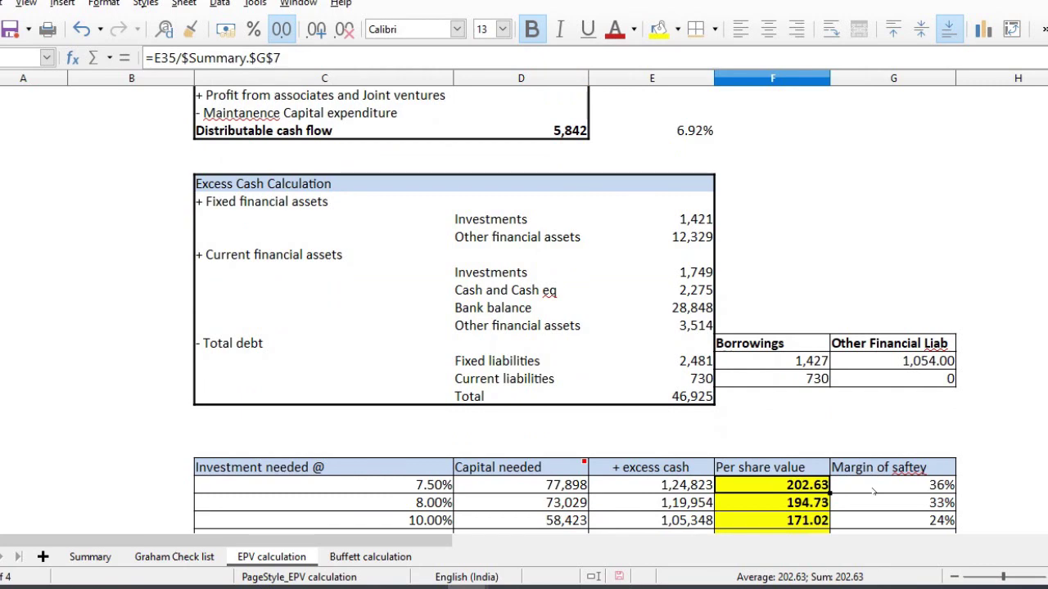
{"action": "key", "text": "Right"}
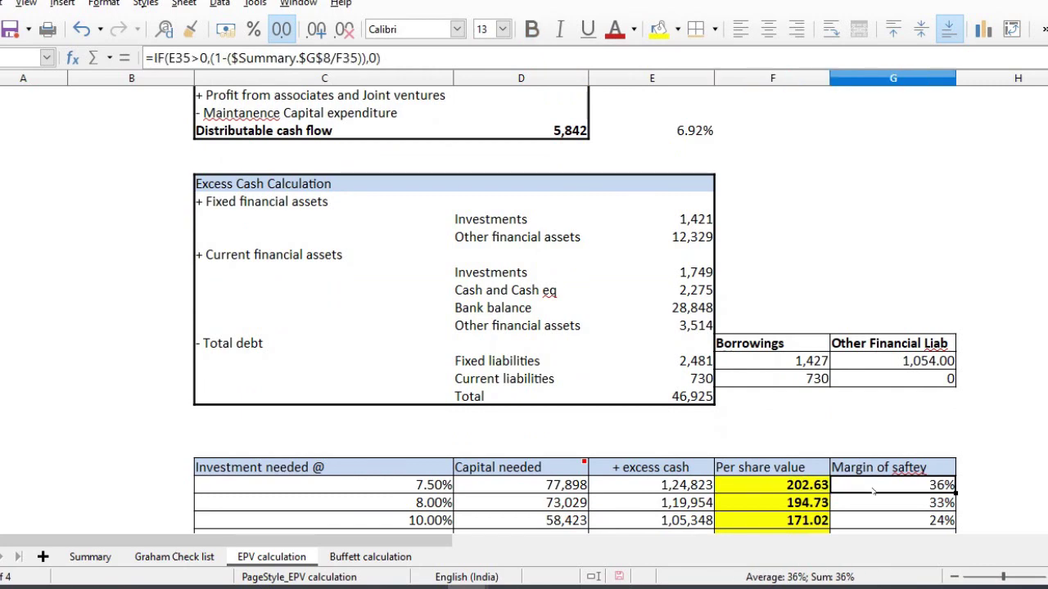
- Override the Distributable cash flow with 2900 and compare the per share values in the valuation table
{"action": "left_click", "coordinate": [578, 131]}
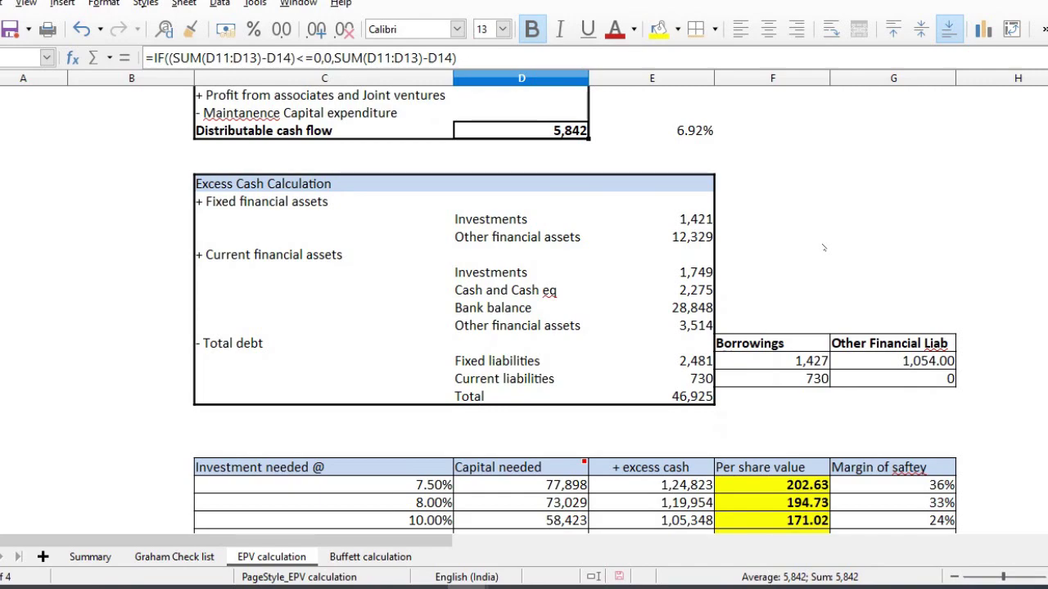
{"action": "type", "text": "2"}
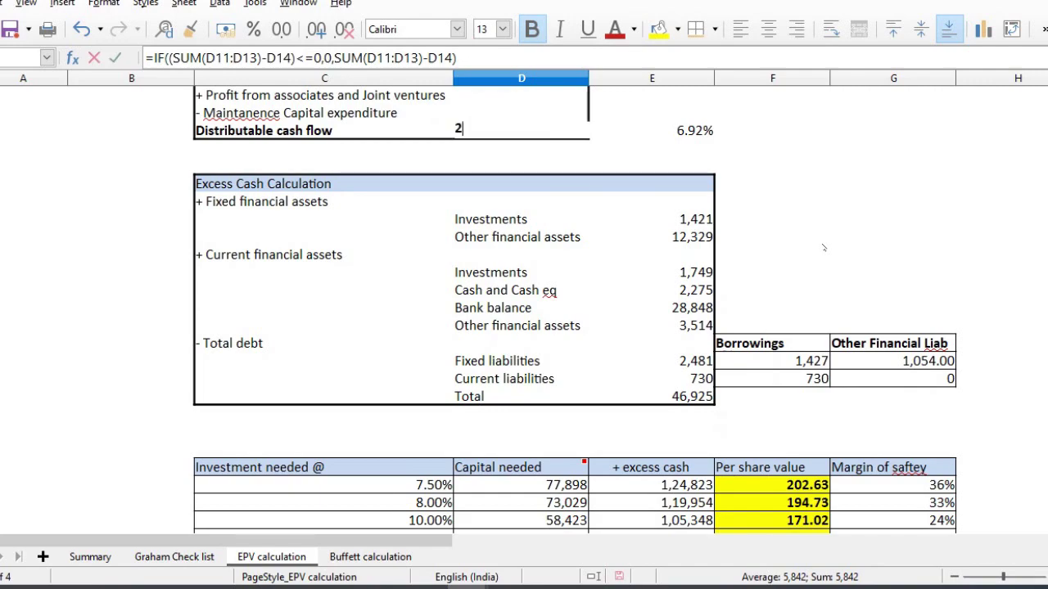
{"action": "type", "text": "900"}
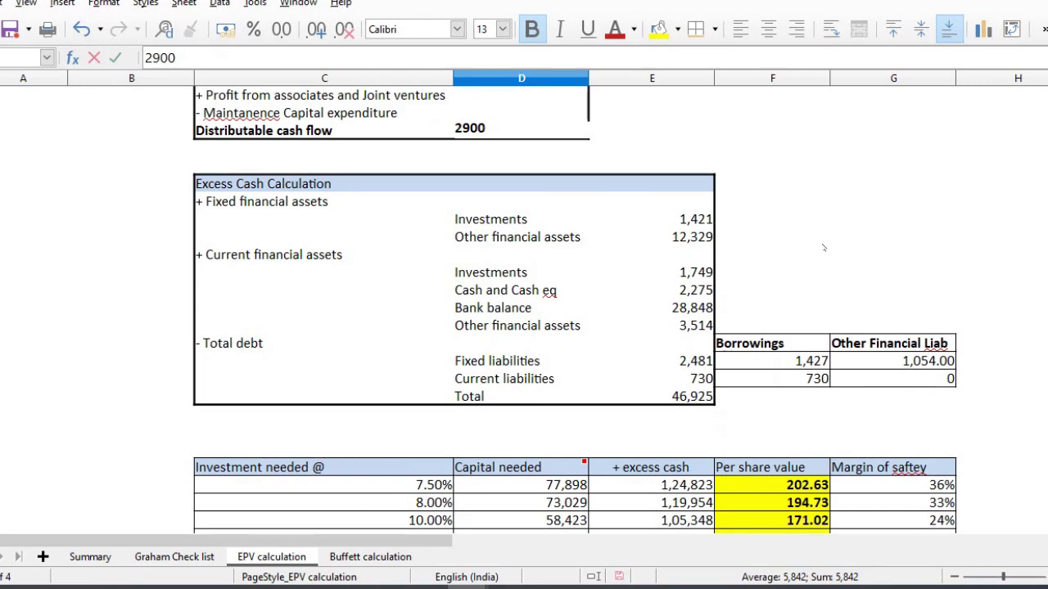
{"action": "key", "text": "Return"}
{"action": "key", "text": "Down"}
{"action": "key", "text": "Down"}
{"action": "key", "text": "Down"}
{"action": "key", "text": "Down"}
{"action": "key", "text": "Down"}
{"action": "key", "text": "Down"}
{"action": "key", "text": "Down"}
{"action": "key", "text": "Down"}
{"action": "key", "text": "Down"}
{"action": "key", "text": "Down"}
{"action": "key", "text": "Down"}
{"action": "key", "text": "Down"}
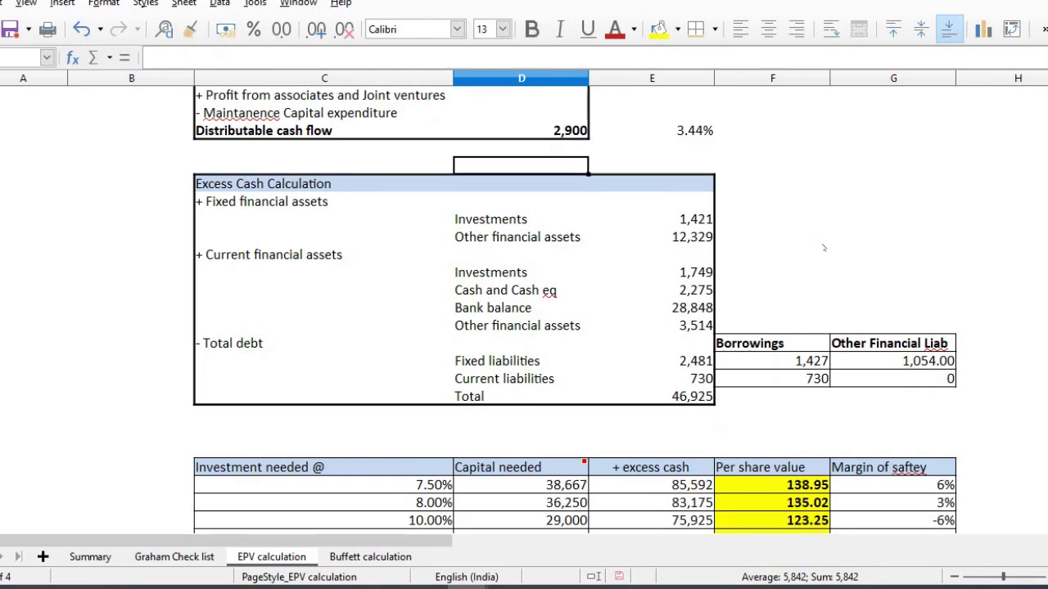
{"action": "key", "text": "Right"}
{"action": "key", "text": "Right"}
{"action": "key", "text": "Down"}
{"action": "key", "text": "Down"}
{"action": "key", "text": "Down"}
{"action": "key", "text": "Down"}
{"action": "key", "text": "Down"}
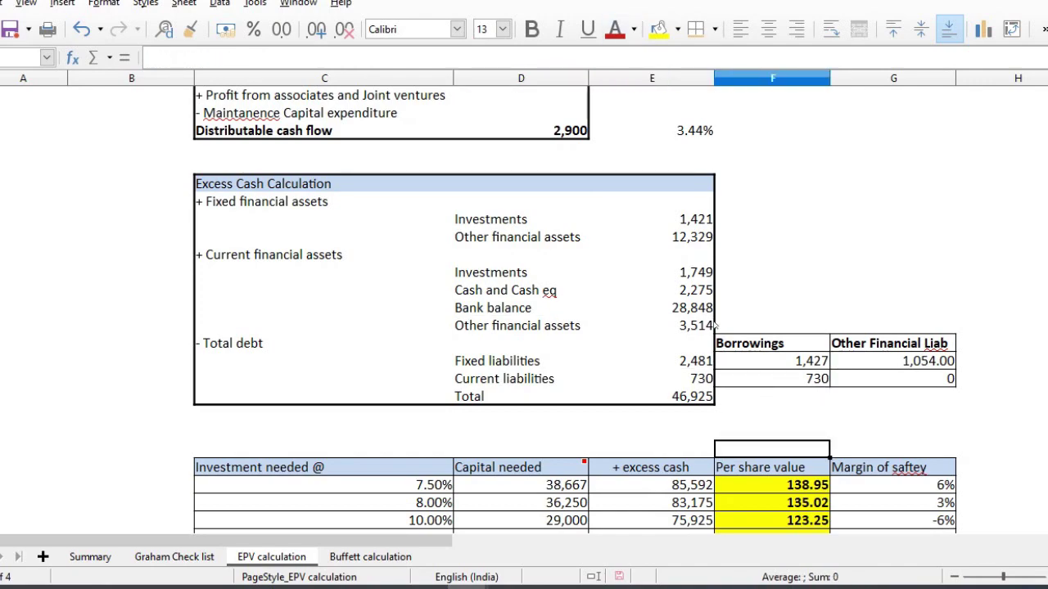
{"action": "left_click", "coordinate": [791, 473]}
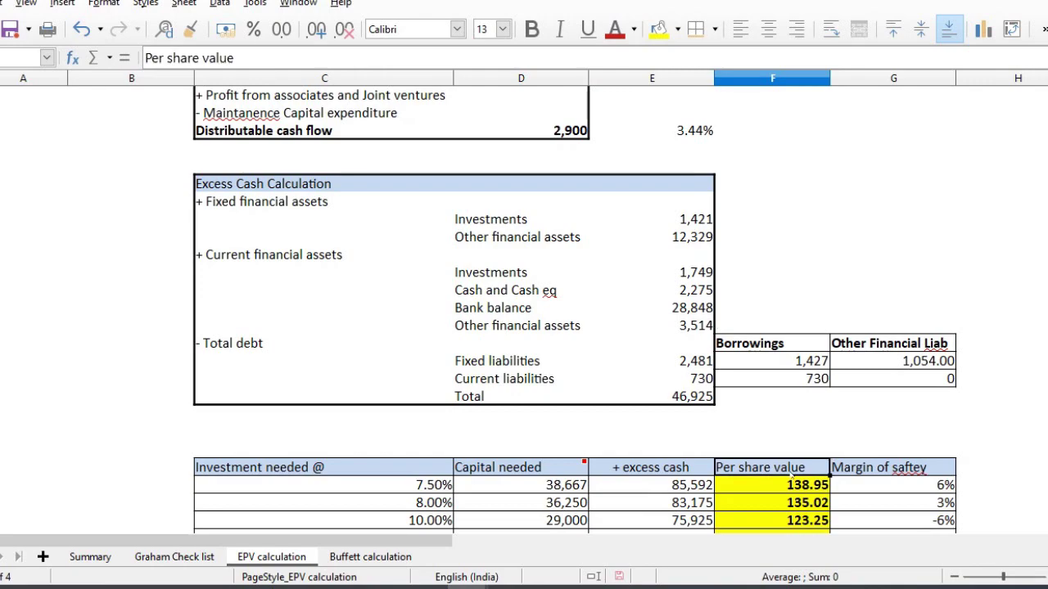
- Undo the Distributable cash flow override, reapply it once for comparison, and undo it again
{"action": "key", "text": "ctrl+z"}
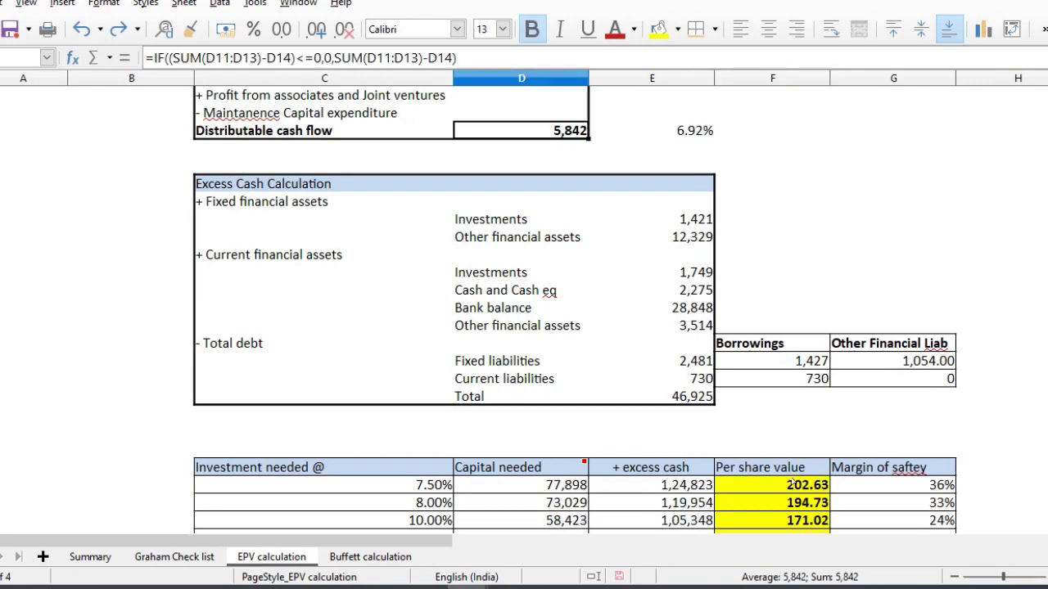
{"action": "left_click", "coordinate": [794, 483]}
{"action": "key", "text": "ctrl+y"}
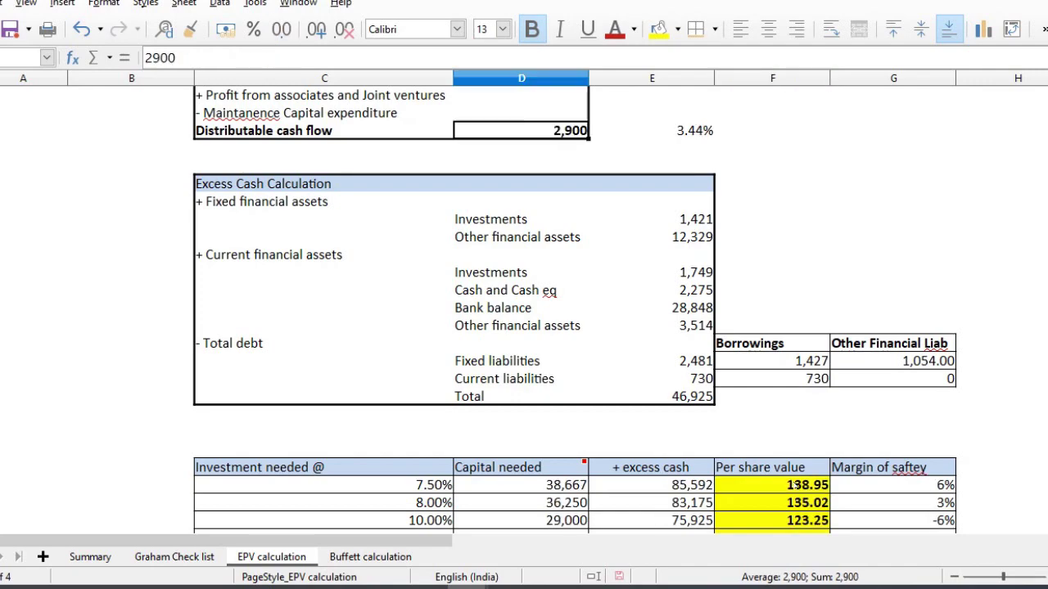
{"action": "key", "text": "ctrl+z"}
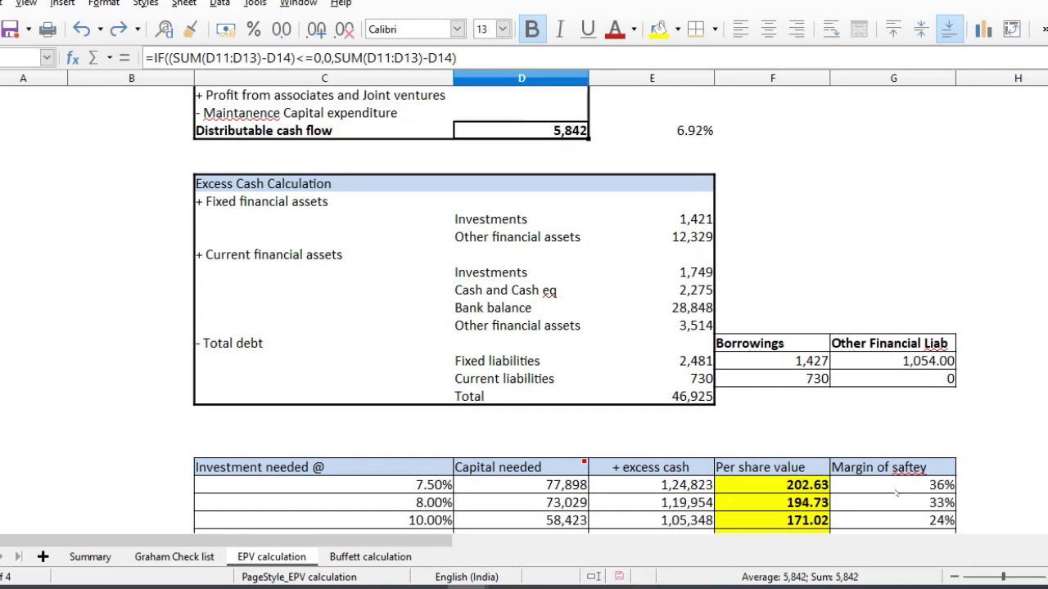
- Undo the earlier formula edits to the current and fixed liabilities under Total debt
{"action": "key", "text": "ctrl+z"}
{"action": "key", "text": "ctrl+z"}
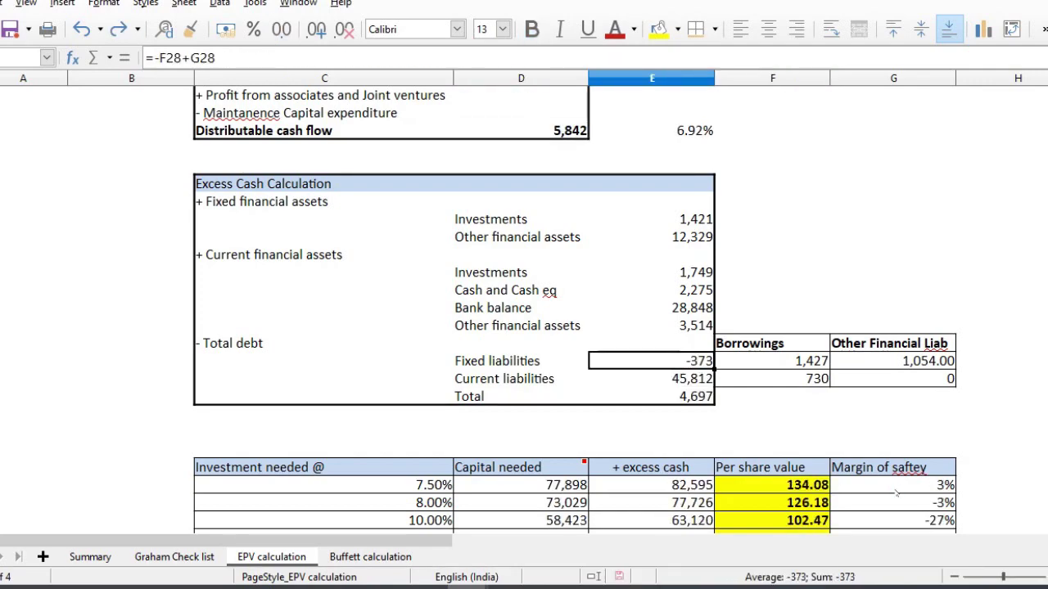
{"action": "key", "text": "ctrl+z"}
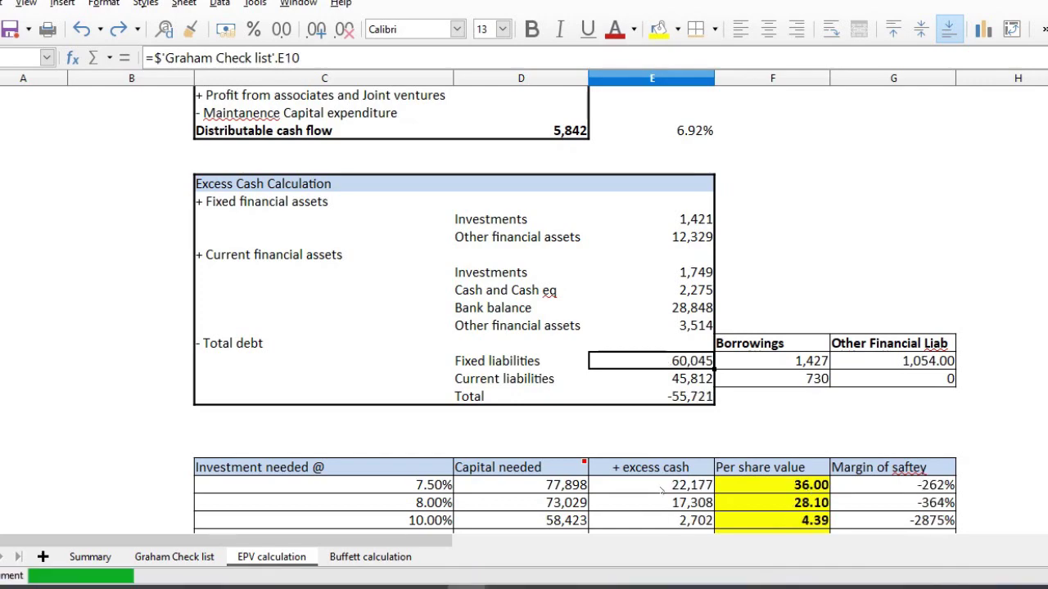
- Open the Buffett calculation sheet and examine the formulas for 4 year average profit, D&A, capital expense and the borrowings deduction
{"action": "key", "text": "ctrl+Page_Down"}
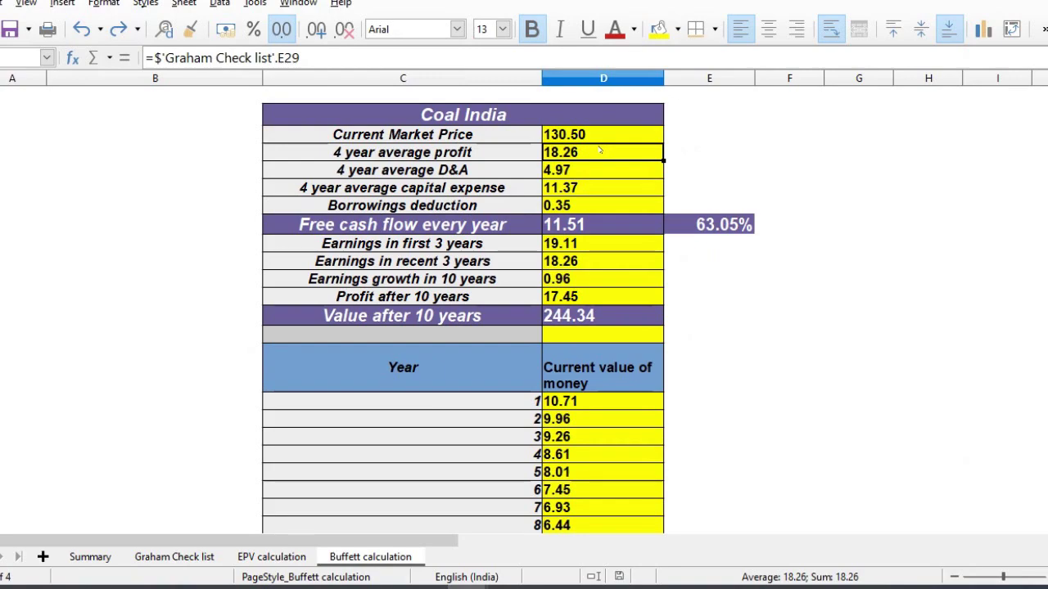
{"action": "key", "text": "Down"}
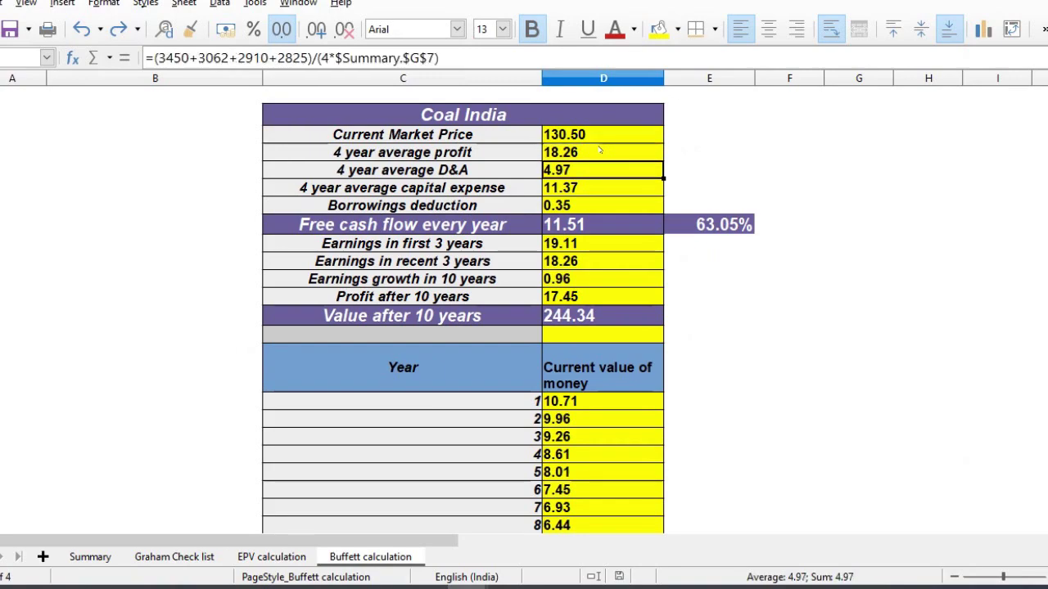
{"action": "key", "text": "Down"}
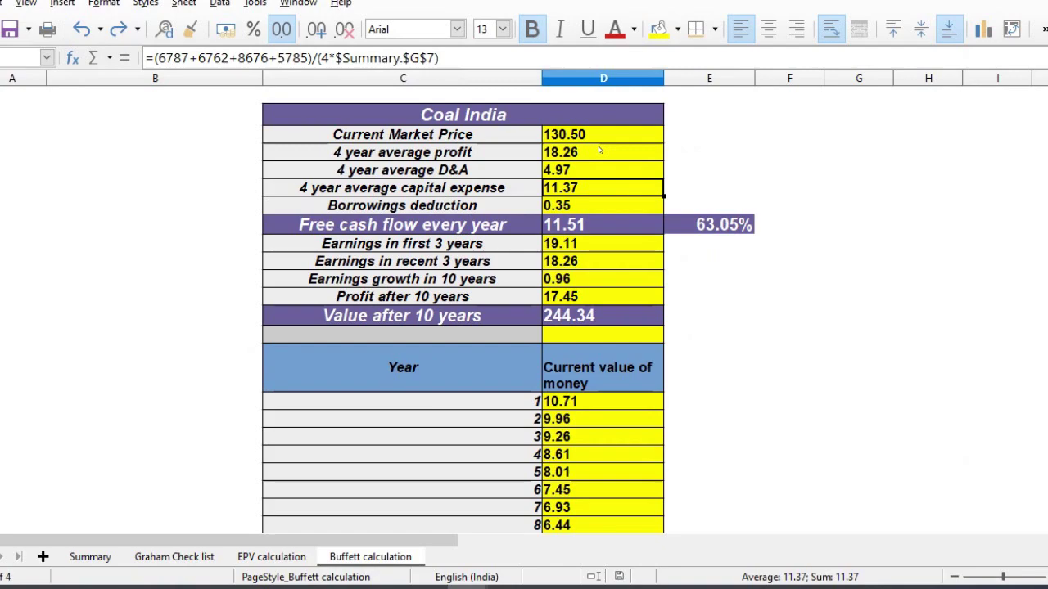
{"action": "key", "text": "Up"}
{"action": "key", "text": "Down"}
{"action": "key", "text": "Up"}
{"action": "key", "text": "Up"}
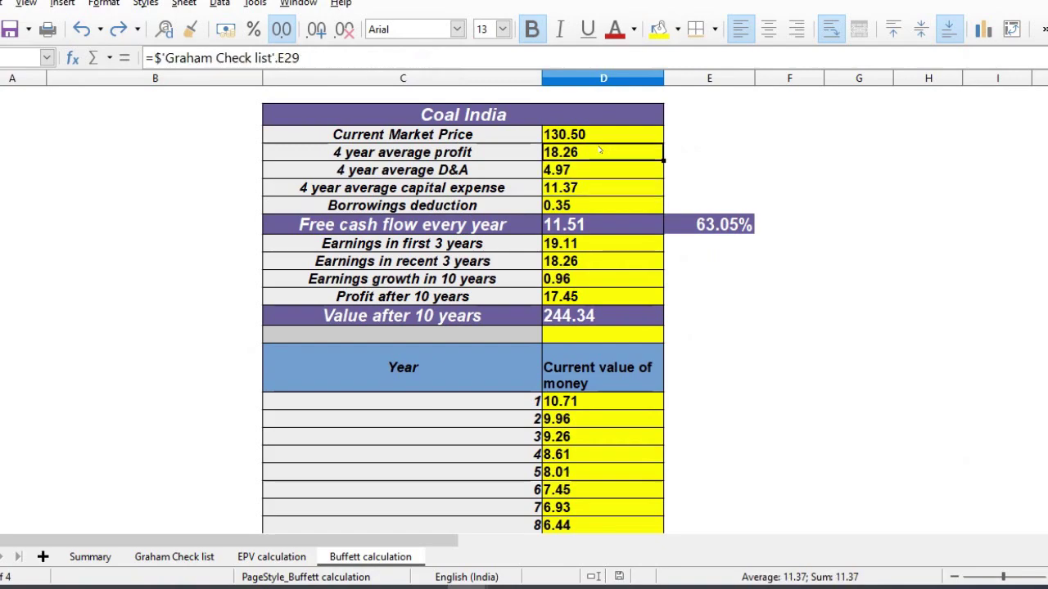
{"action": "key", "text": "Down"}
{"action": "key", "text": "Down"}
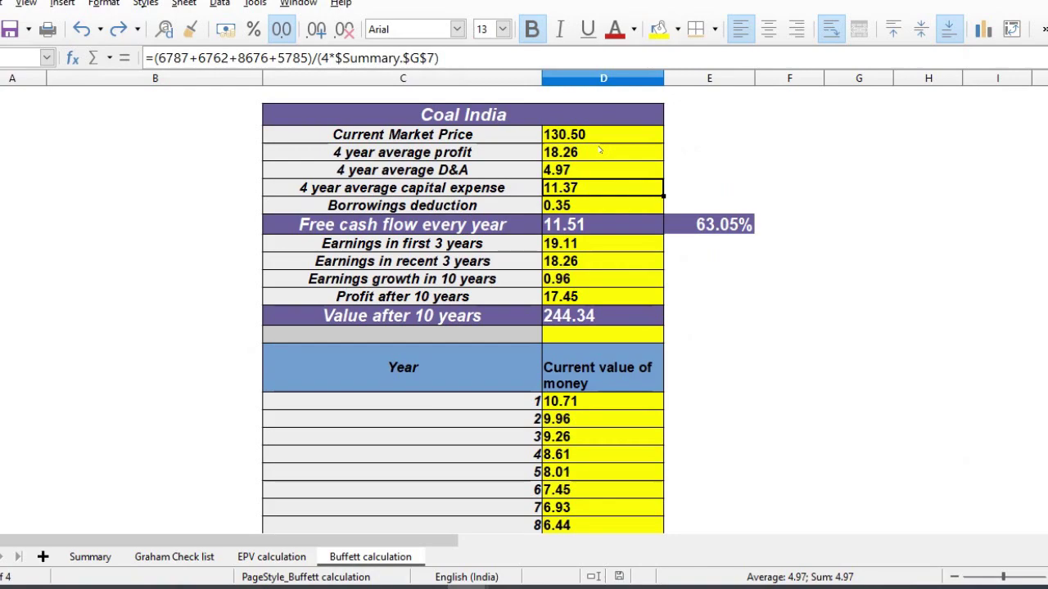
{"action": "key", "text": "Down"}
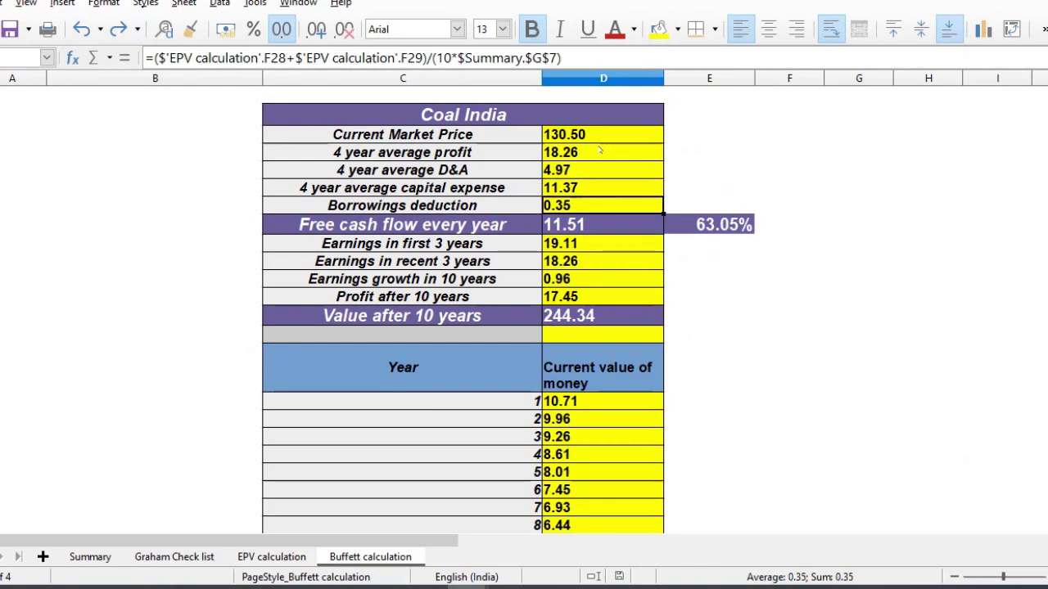
{"action": "key", "text": "Up"}
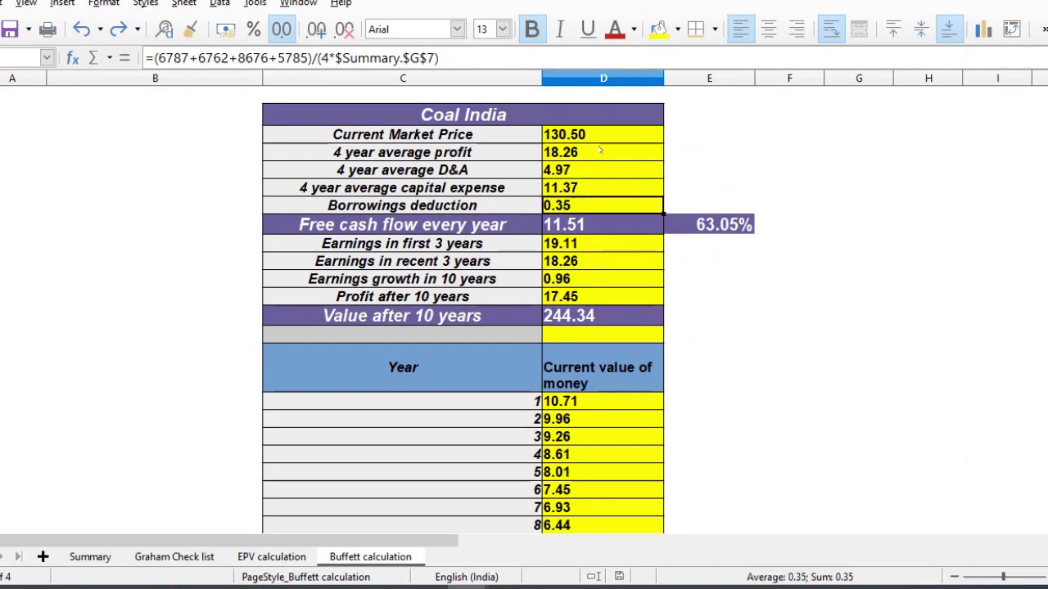
{"action": "key", "text": "Up"}
{"action": "key", "text": "Up"}
{"action": "key", "text": "Down"}
{"action": "key", "text": "Down"}
{"action": "key", "text": "Up"}
{"action": "key", "text": "Up"}
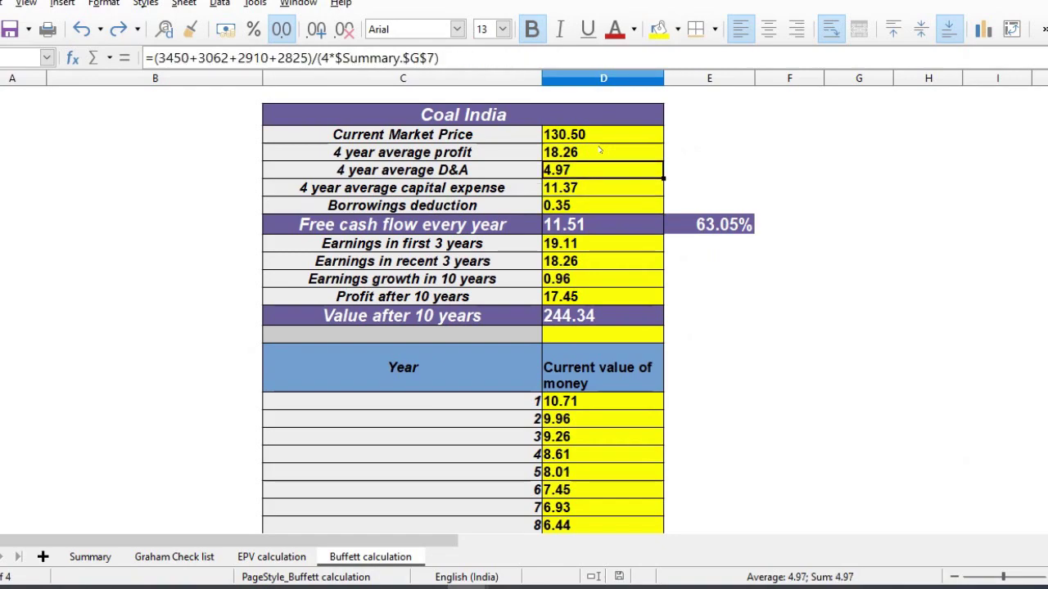
- Select the profit and D&A values together, select the capital expense and borrowings values, and check the Free cash flow every year formula
{"action": "key", "text": "shift+Up"}
{"action": "key", "text": "Down"}
{"action": "key", "text": "Down"}
{"action": "key", "text": "shift+Down"}
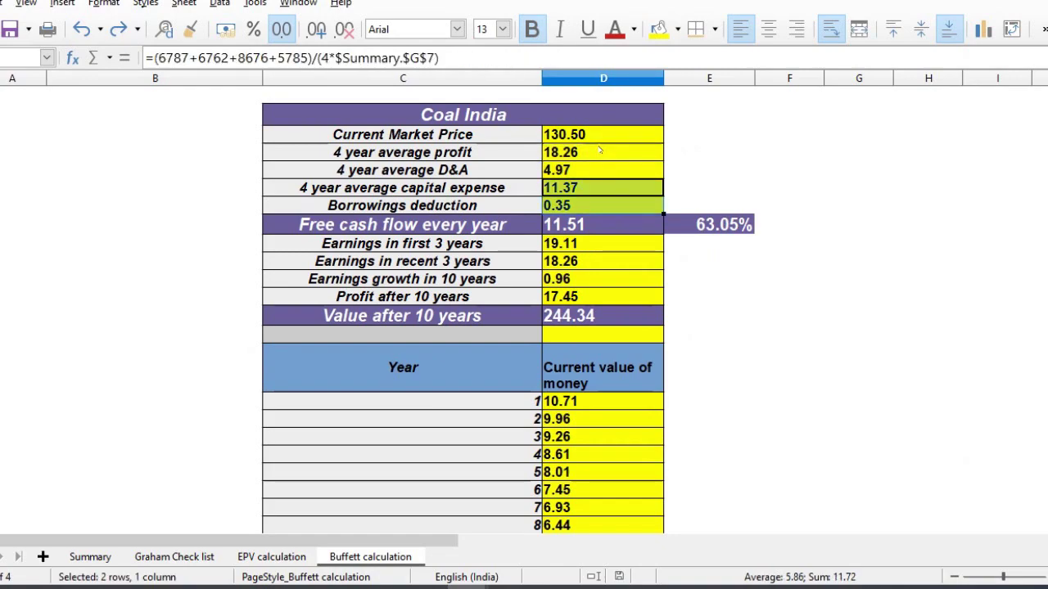
{"action": "key", "text": "Down"}
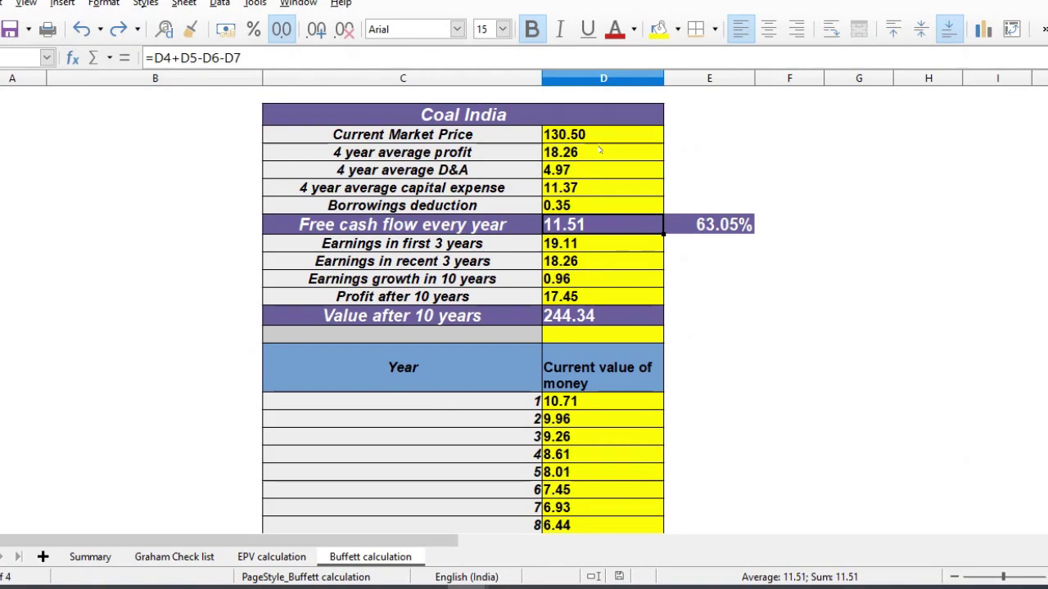
{"action": "key", "text": "Right"}
{"action": "key", "text": "Left"}
{"action": "key", "text": "Left"}
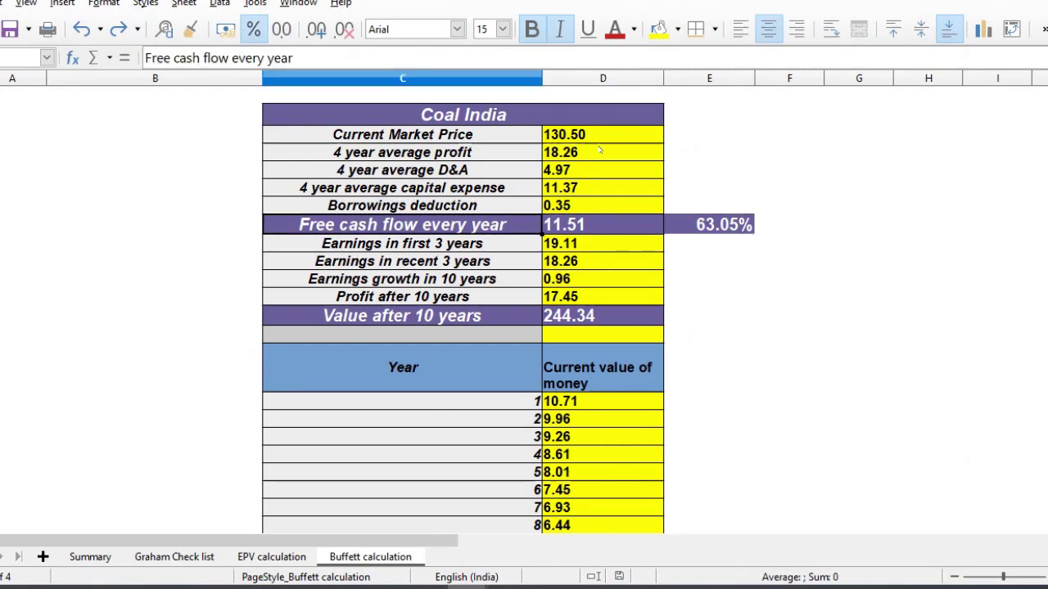
- Examine the formulas for earnings growth and profit after 10 years, and continue down to the Price discount formula
{"action": "key", "text": "Down"}
{"action": "key", "text": "Down"}
{"action": "key", "text": "Right"}
{"action": "key", "text": "Down"}
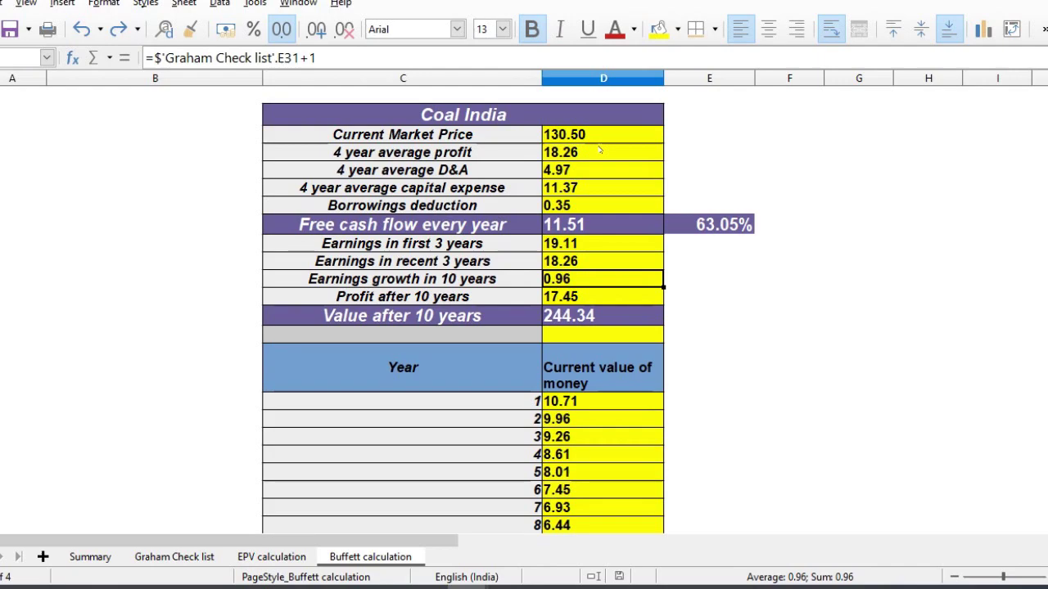
{"action": "key", "text": "Down"}
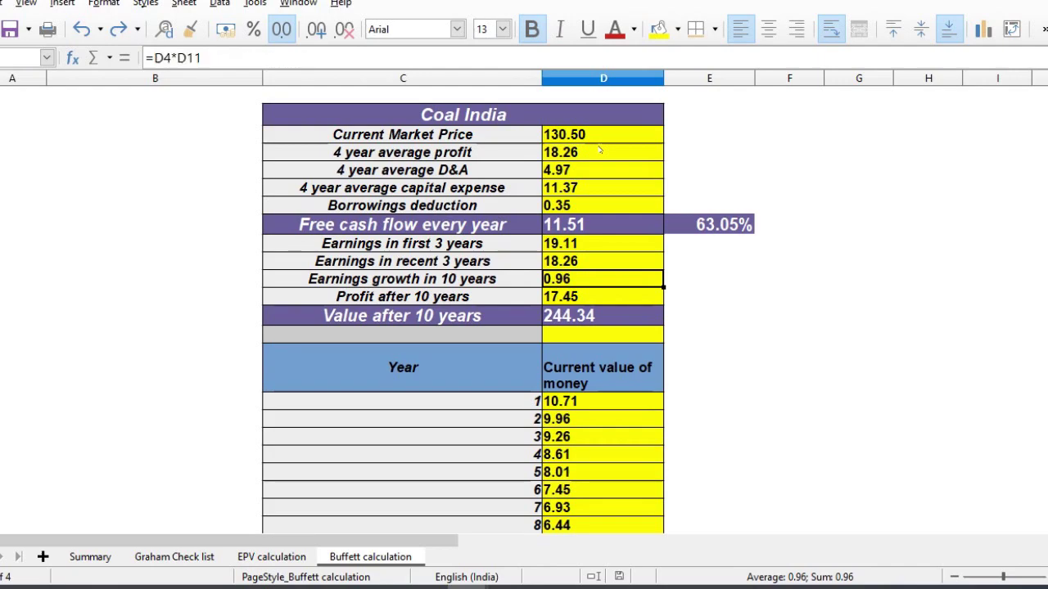
{"action": "key", "text": "Down"}
{"action": "key", "text": "Down"}
{"action": "key", "text": "Down"}
{"action": "key", "text": "Down"}
{"action": "key", "text": "Down"}
{"action": "key", "text": "Down"}
{"action": "key", "text": "Down"}
{"action": "key", "text": "Down"}
{"action": "key", "text": "Down"}
{"action": "key", "text": "Down"}
{"action": "key", "text": "Down"}
{"action": "key", "text": "Down"}
{"action": "key", "text": "Down"}
{"action": "key", "text": "Down"}
{"action": "key", "text": "Down"}
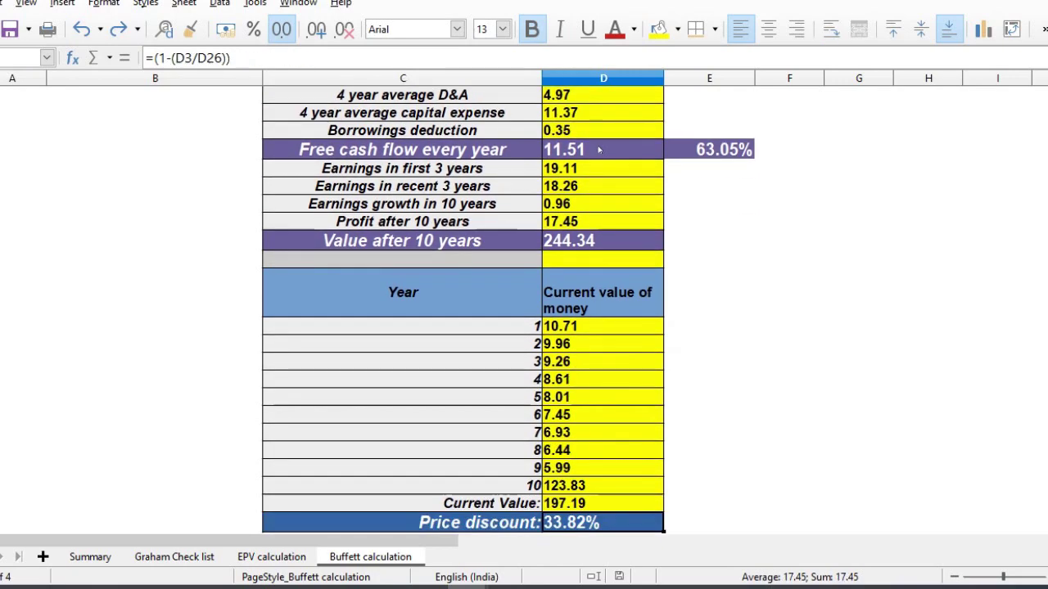
- Replace the Earnings growth in 10 years formula with 0.5
{"action": "key", "text": "Up"}
{"action": "key", "text": "Up"}
{"action": "key", "text": "Up"}
{"action": "key", "text": "Up"}
{"action": "key", "text": "Up"}
{"action": "key", "text": "Up"}
{"action": "key", "text": "Up"}
{"action": "key", "text": "Up"}
{"action": "key", "text": "Up"}
{"action": "key", "text": "Up"}
{"action": "key", "text": "Up"}
{"action": "key", "text": "Up"}
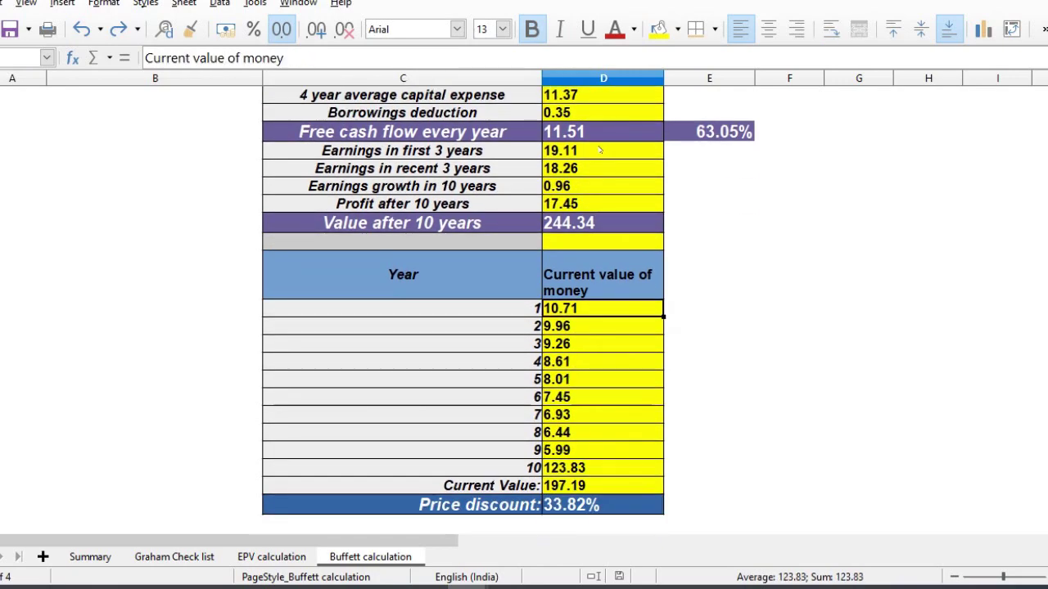
{"action": "key", "text": "Up"}
{"action": "key", "text": "Up"}
{"action": "key", "text": "Up"}
{"action": "key", "text": "Up"}
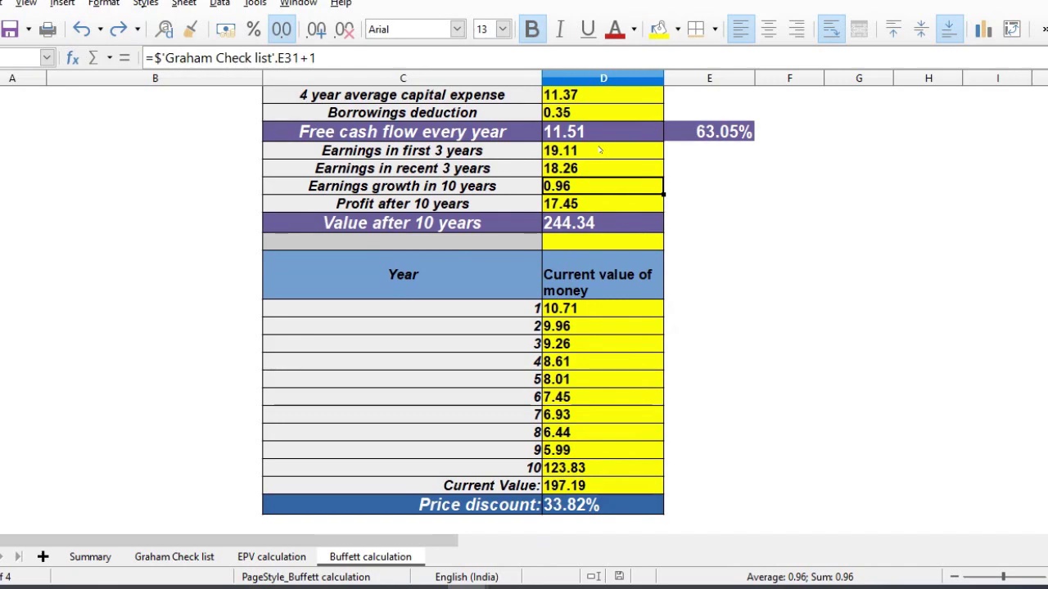
{"action": "key", "text": "Delete"}
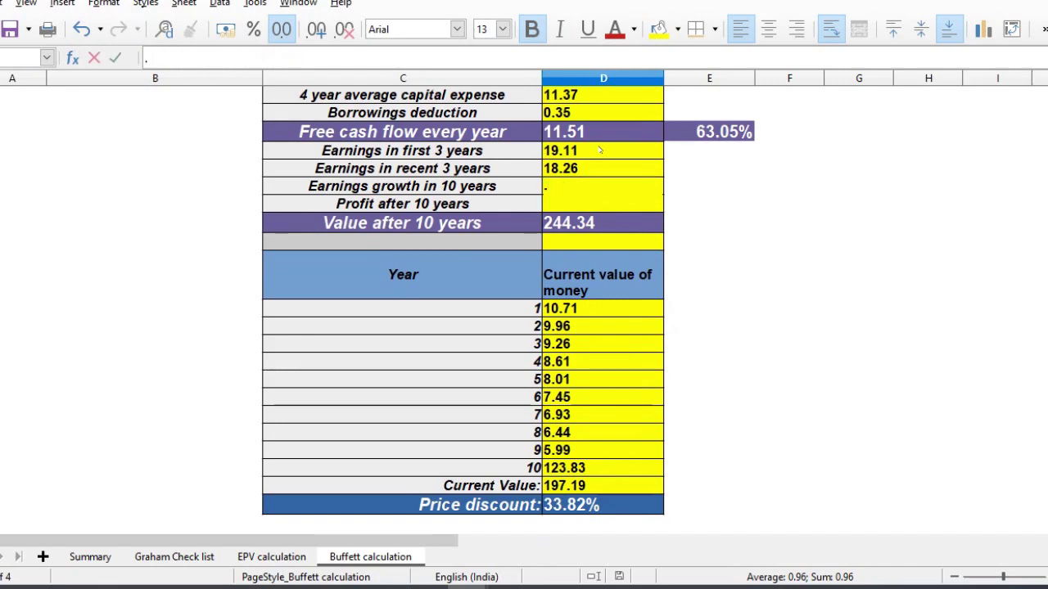
{"action": "type", "text": ".5"}
{"action": "key", "text": "Return"}
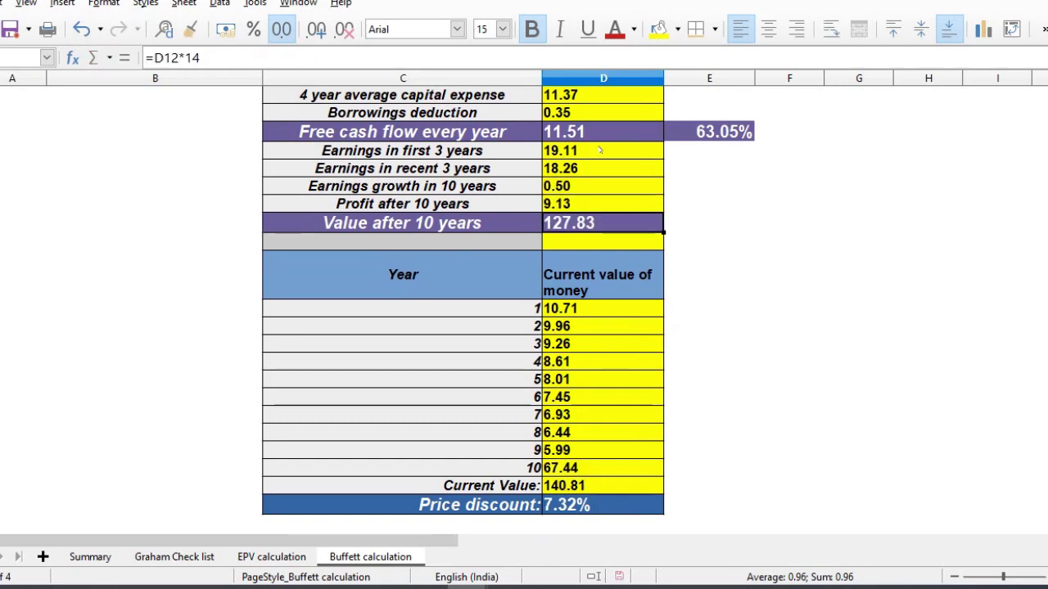
- Check the Current Value total below the yearly values and undo the earnings growth override
{"action": "key", "text": "Down"}
{"action": "key", "text": "Down"}
{"action": "key", "text": "Down"}
{"action": "key", "text": "Down"}
{"action": "key", "text": "Down"}
{"action": "key", "text": "Down"}
{"action": "key", "text": "Down"}
{"action": "key", "text": "Down"}
{"action": "key", "text": "Down"}
{"action": "key", "text": "Down"}
{"action": "key", "text": "Down"}
{"action": "key", "text": "Down"}
{"action": "key", "text": "Down"}
{"action": "key", "text": "Down"}
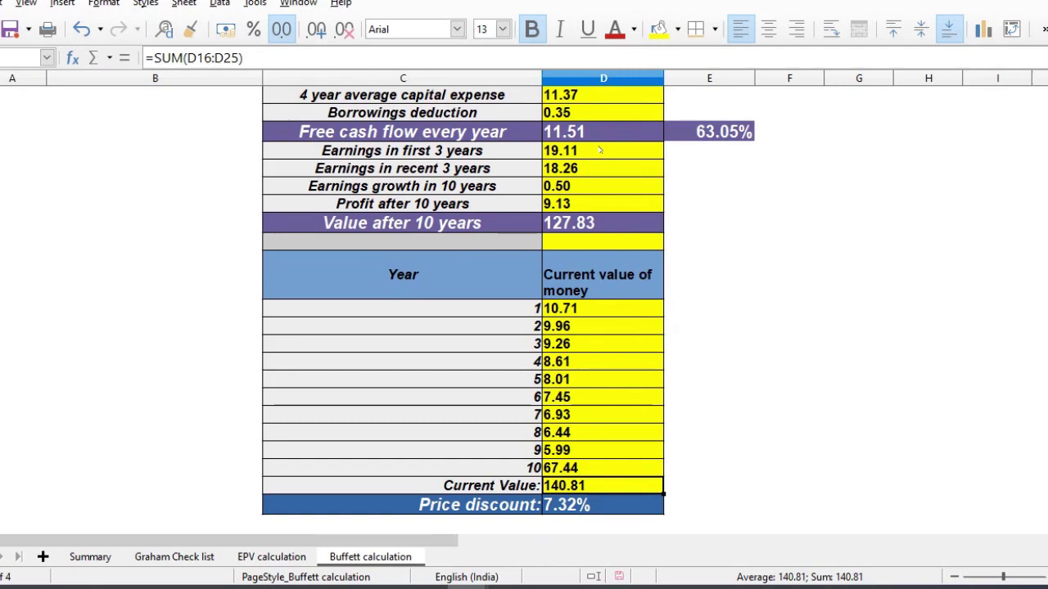
{"action": "key", "text": "ctrl+z"}
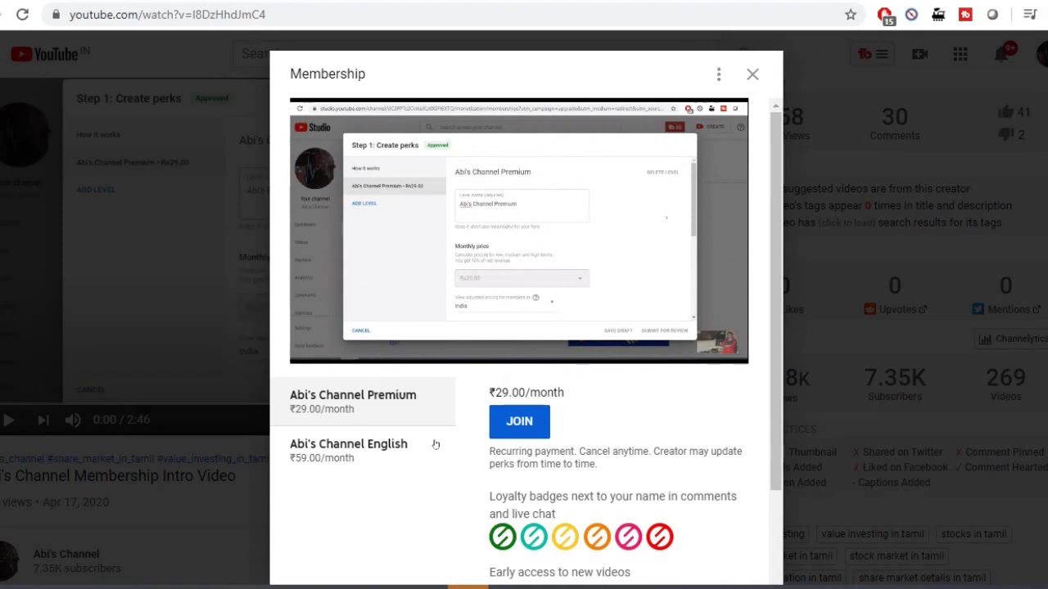
- In the YouTube channel's Membership dialog, compare the Premium level with the English level and leave the English level displayed
{"action": "left_click", "coordinate": [374, 442]}
{"action": "left_click", "coordinate": [388, 418]}
{"action": "left_click", "coordinate": [363, 458]}
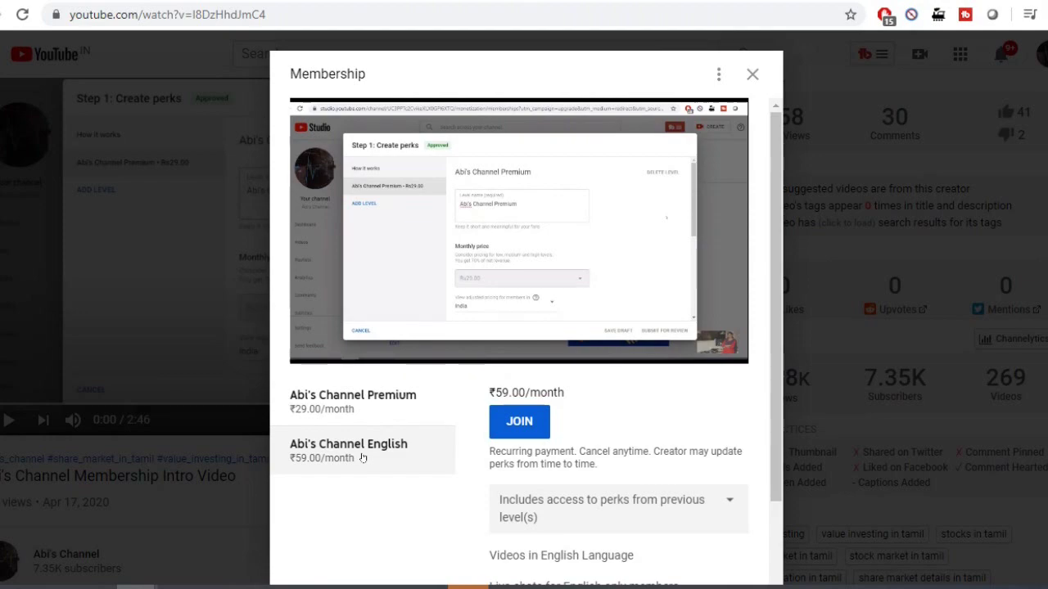